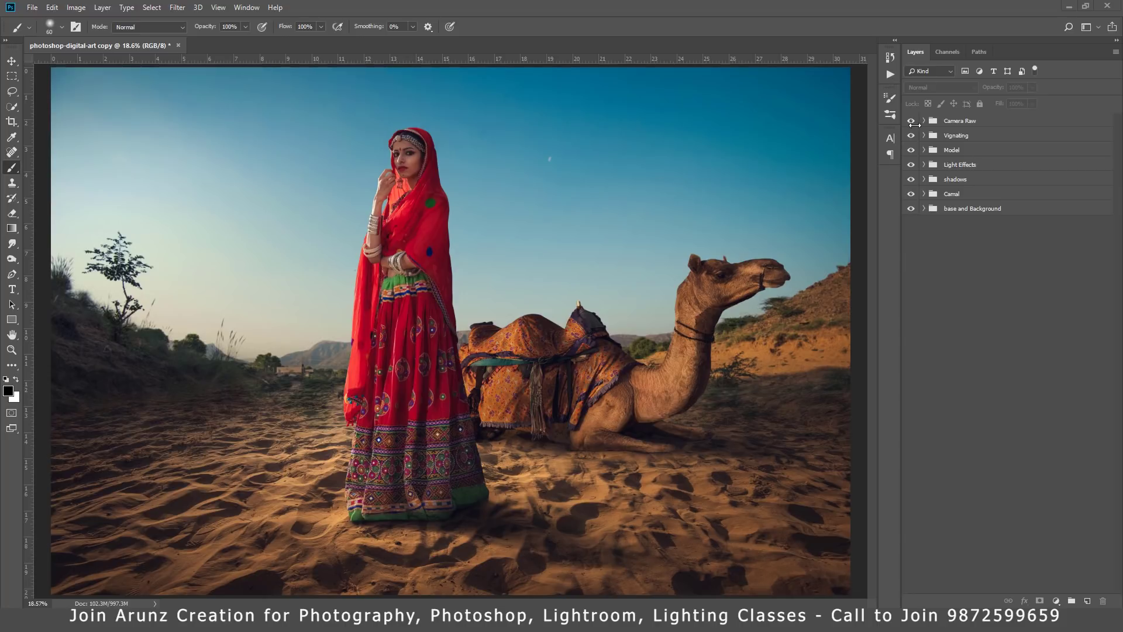
# - Hide all seven layer groups of the camel composite, leaving a fully transparent canvas
pyautogui.moveTo(911, 120); pyautogui.dragTo(920, 240)
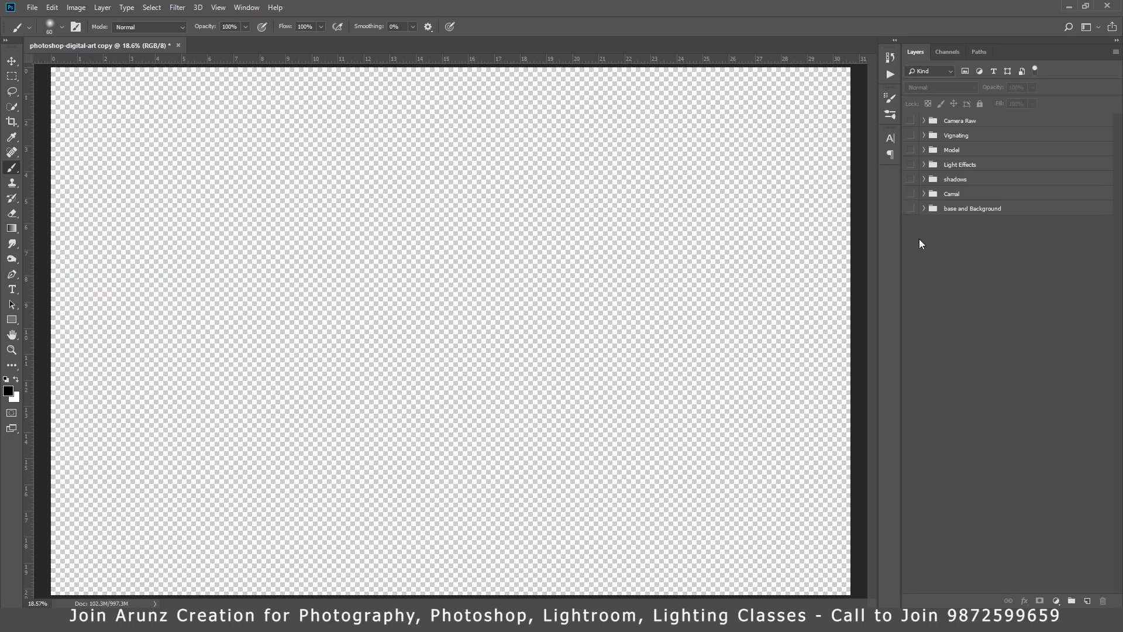
# - Bring back every layer group to view the full composite, then hide them all again
pyautogui.click(911, 208)
pyautogui.click(910, 194)
pyautogui.moveTo(912, 179); pyautogui.dragTo(911, 121)
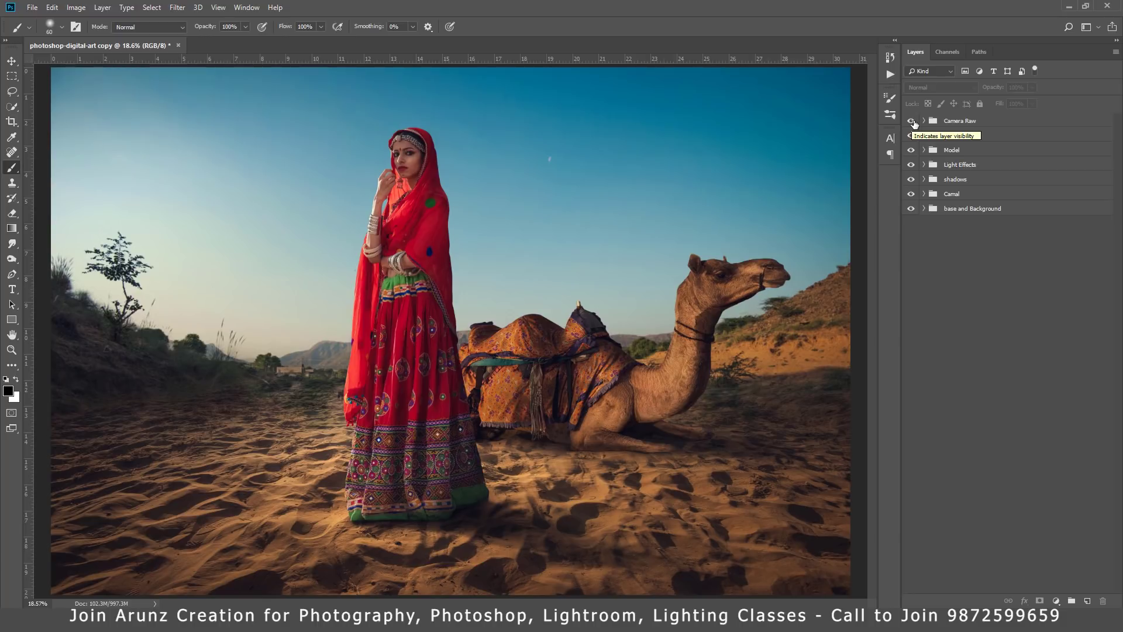
pyautogui.moveTo(914, 124); pyautogui.dragTo(911, 208)
# - Show and expand base and Background, isolating the Layer 4 landscape photo
pyautogui.click(910, 208)
pyautogui.click(924, 209)
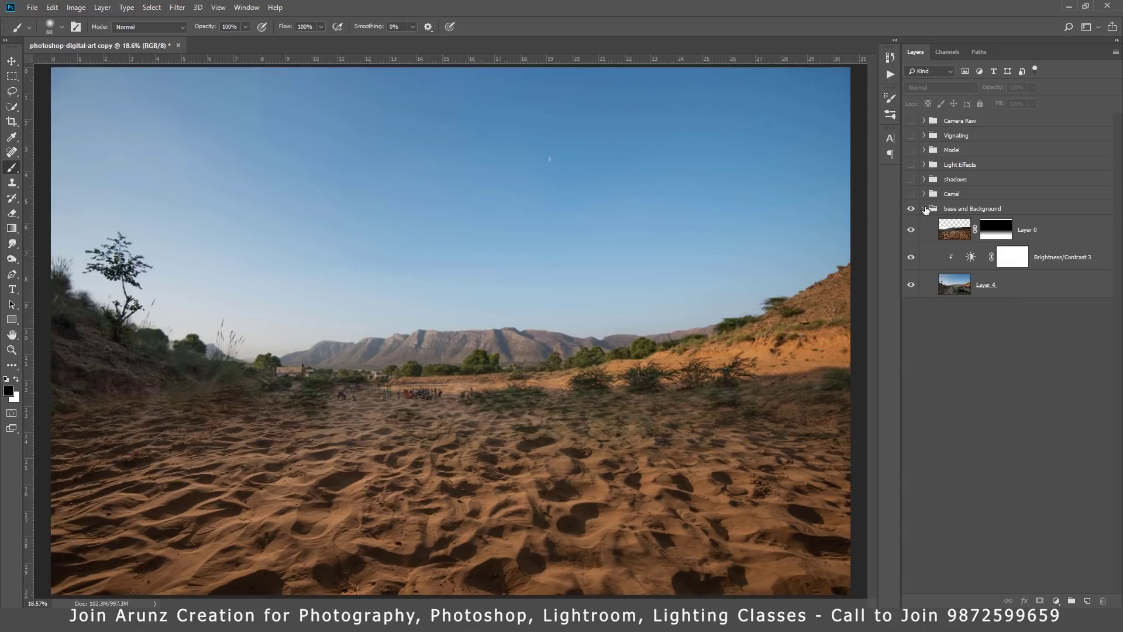
pyautogui.moveTo(911, 229); pyautogui.dragTo(911, 256)
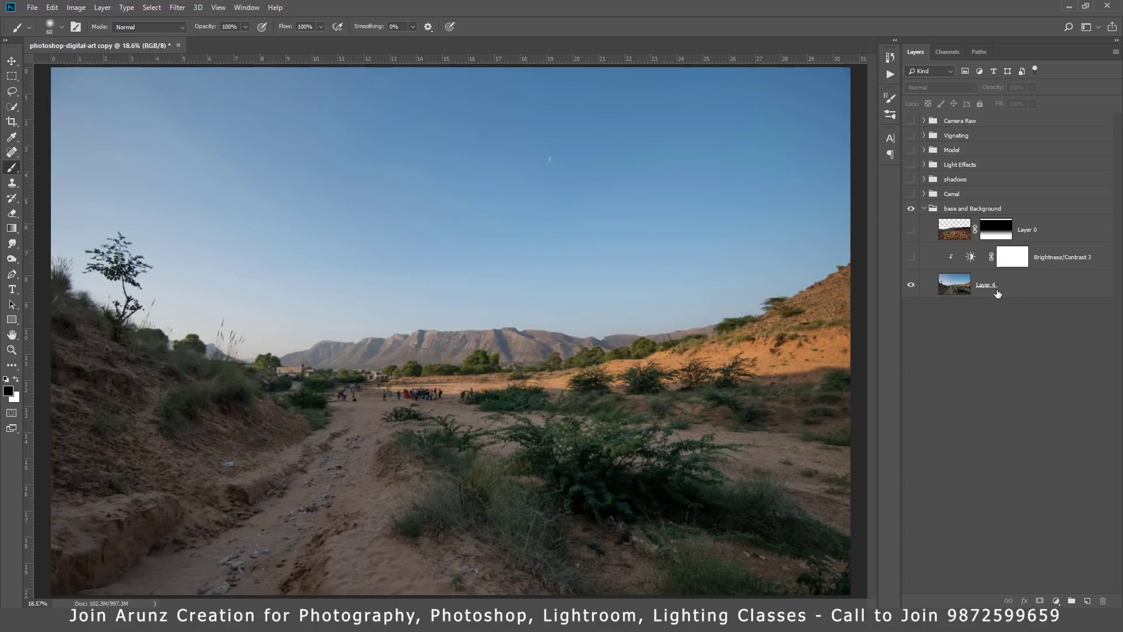
pyautogui.click(997, 291)
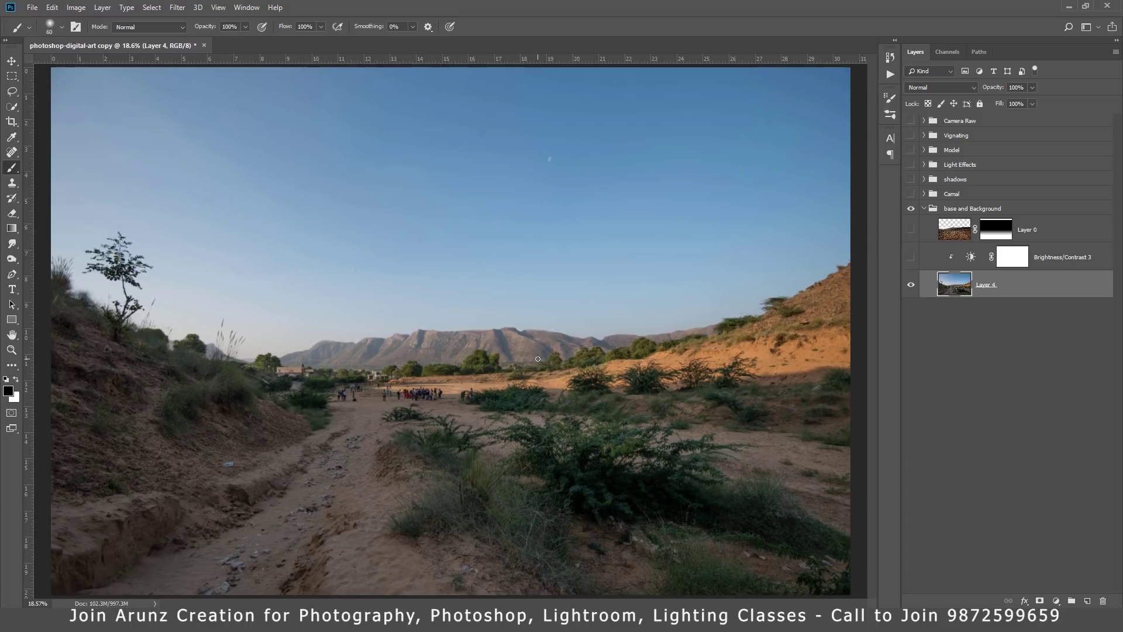
# - Add Layer 0's rippled sand and the Brightness/Contrast 3 adjustment over the landscape
pyautogui.click(911, 231)
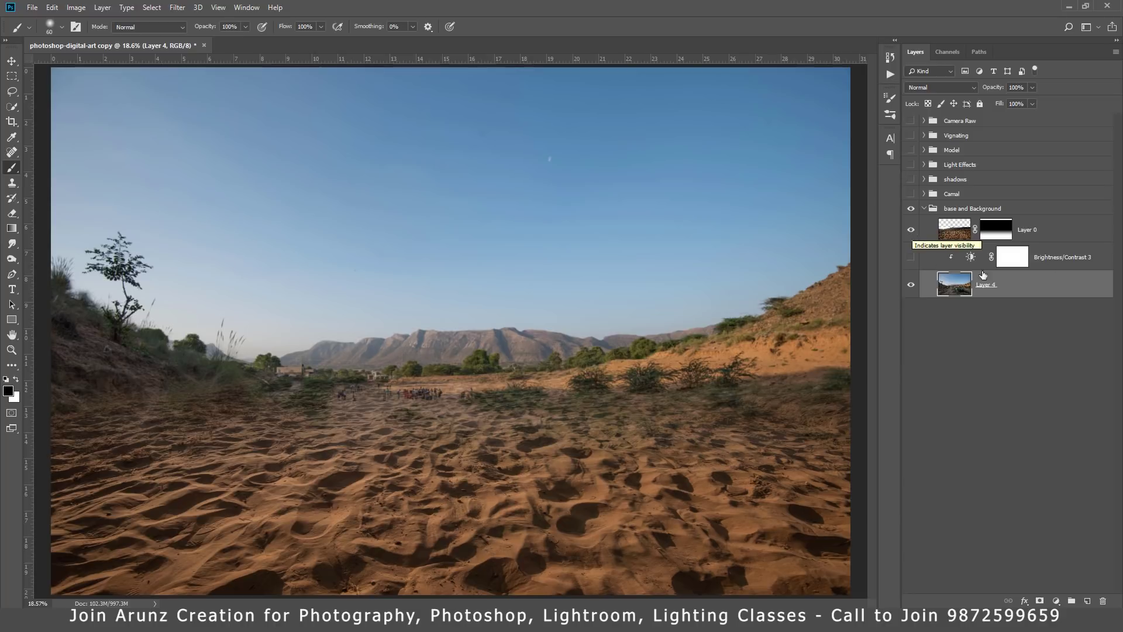
pyautogui.click(1029, 267)
pyautogui.click(911, 259)
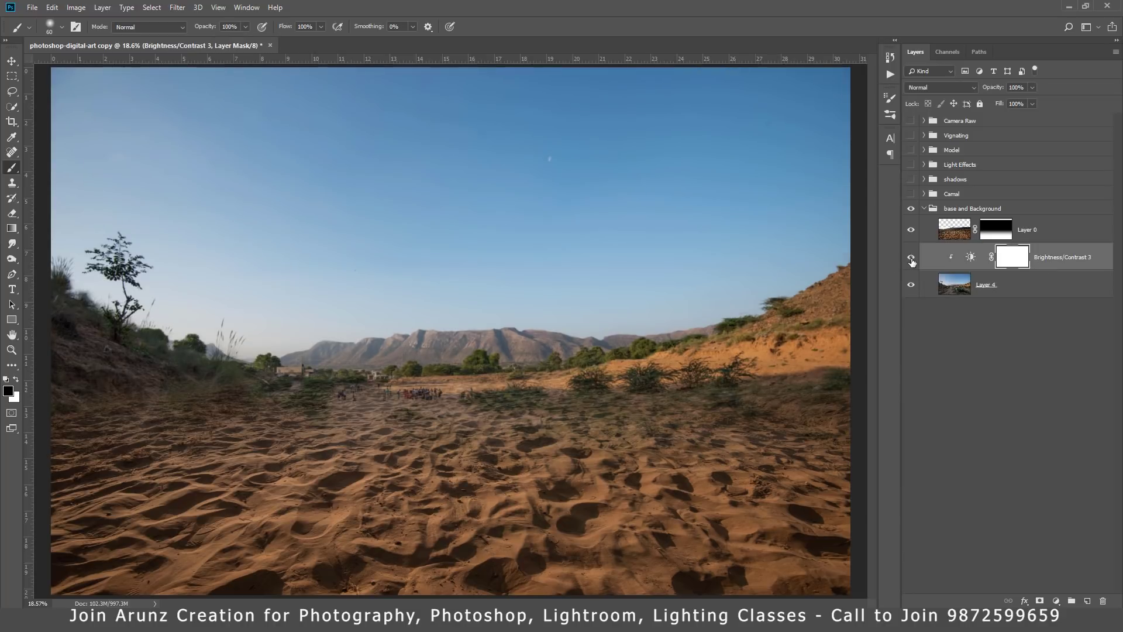
pyautogui.click(911, 259)
pyautogui.click(912, 198)
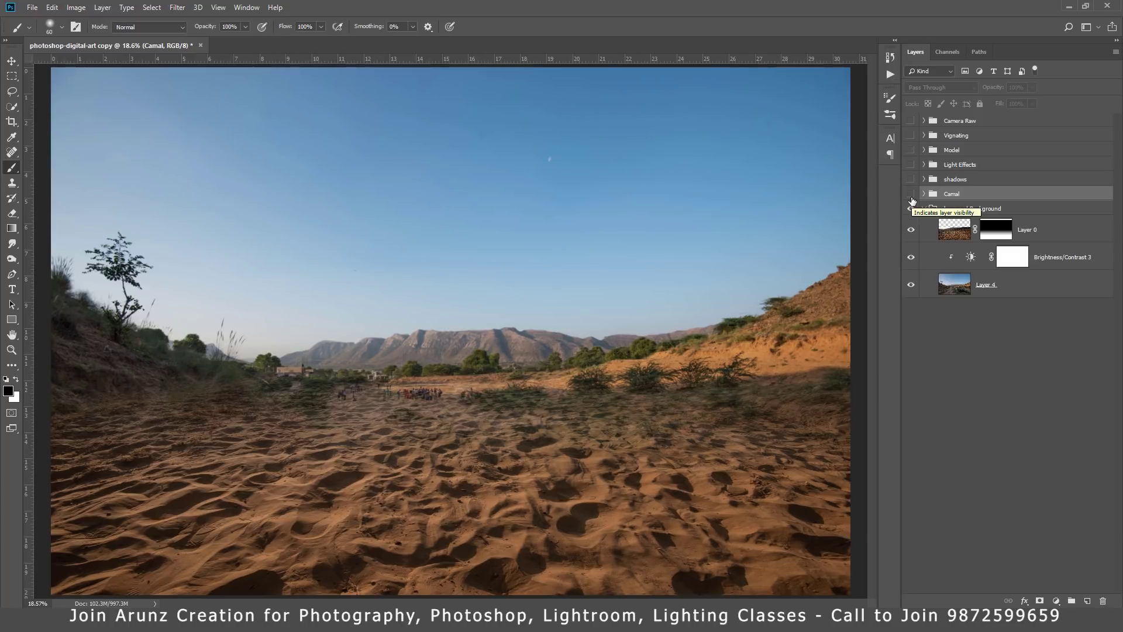
# - Show and expand the Camal group, and collapse the base and Background group
pyautogui.click(910, 194)
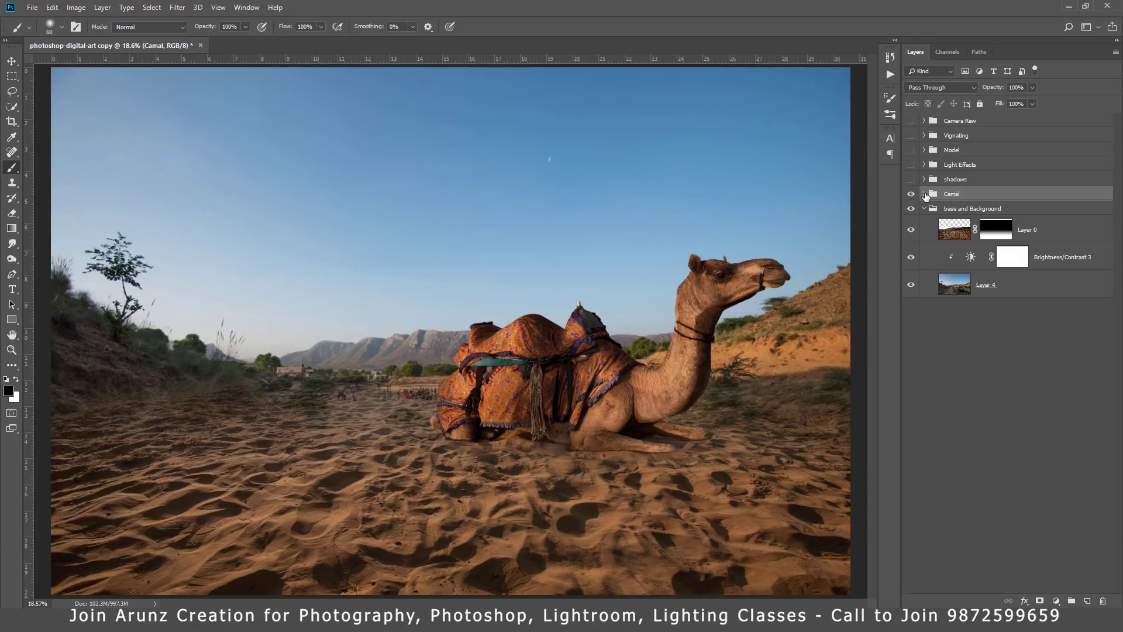
pyautogui.click(924, 193)
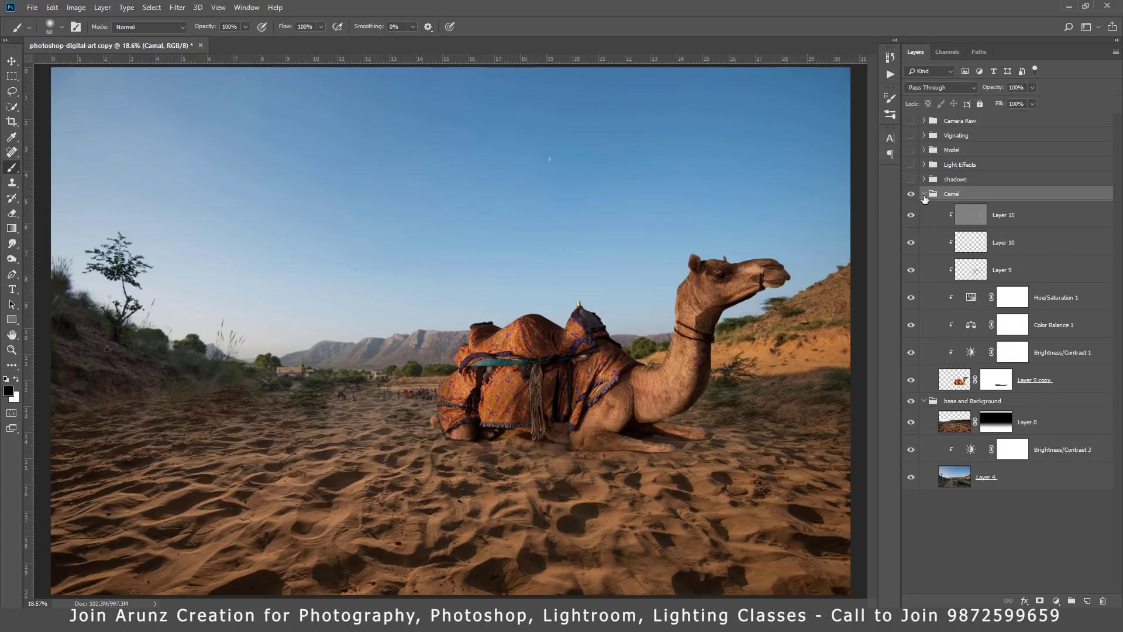
pyautogui.click(914, 360)
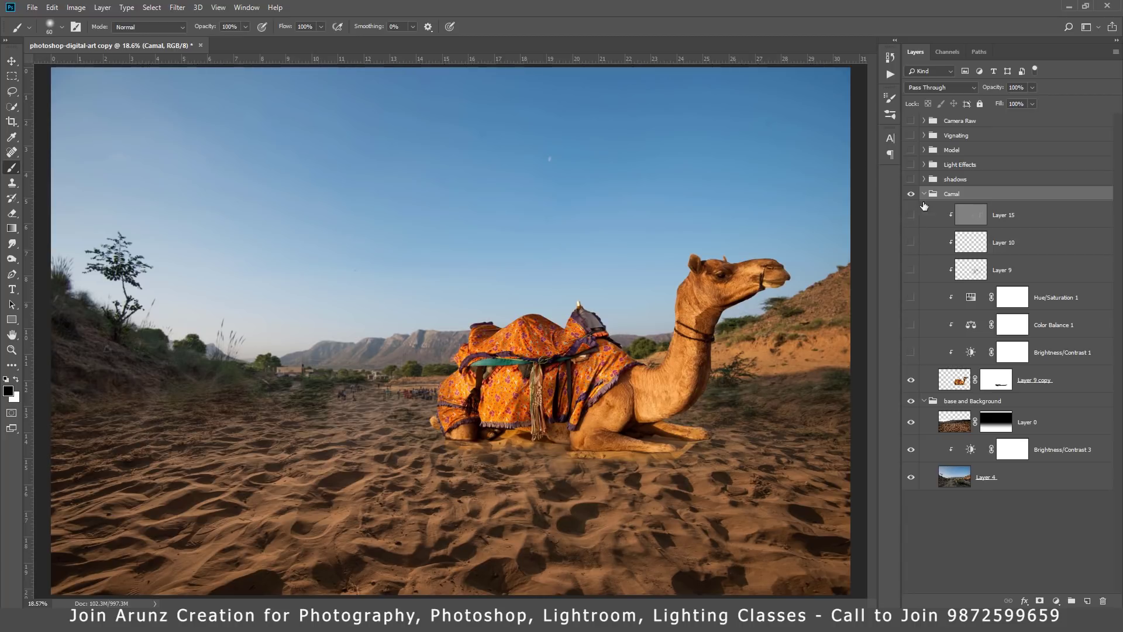
pyautogui.click(950, 352)
pyautogui.click(924, 400)
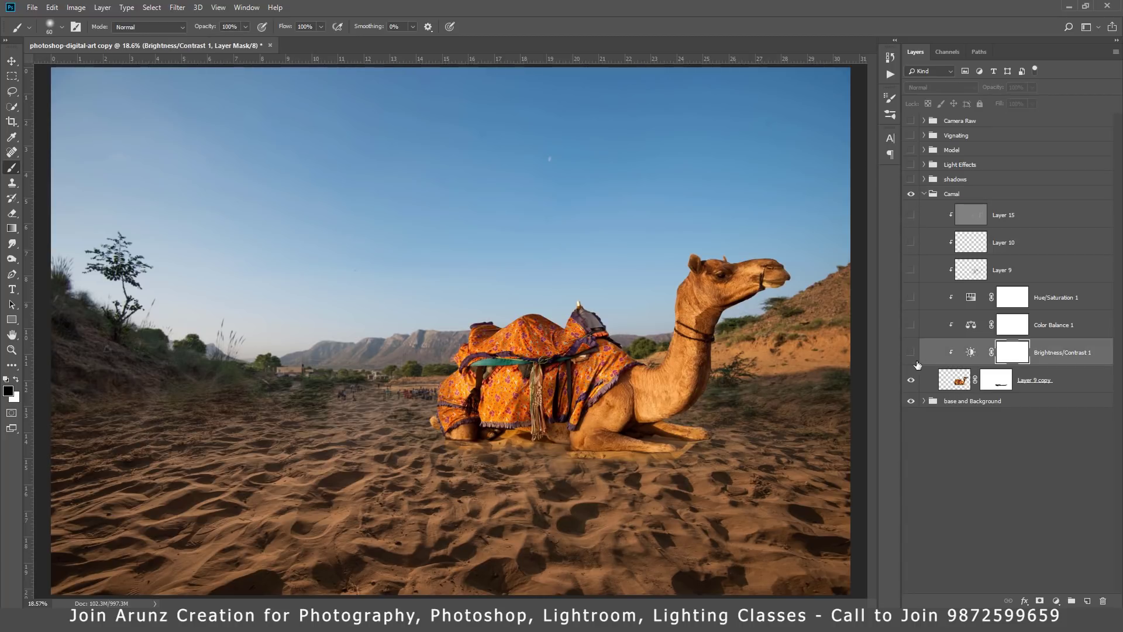
pyautogui.click(924, 381)
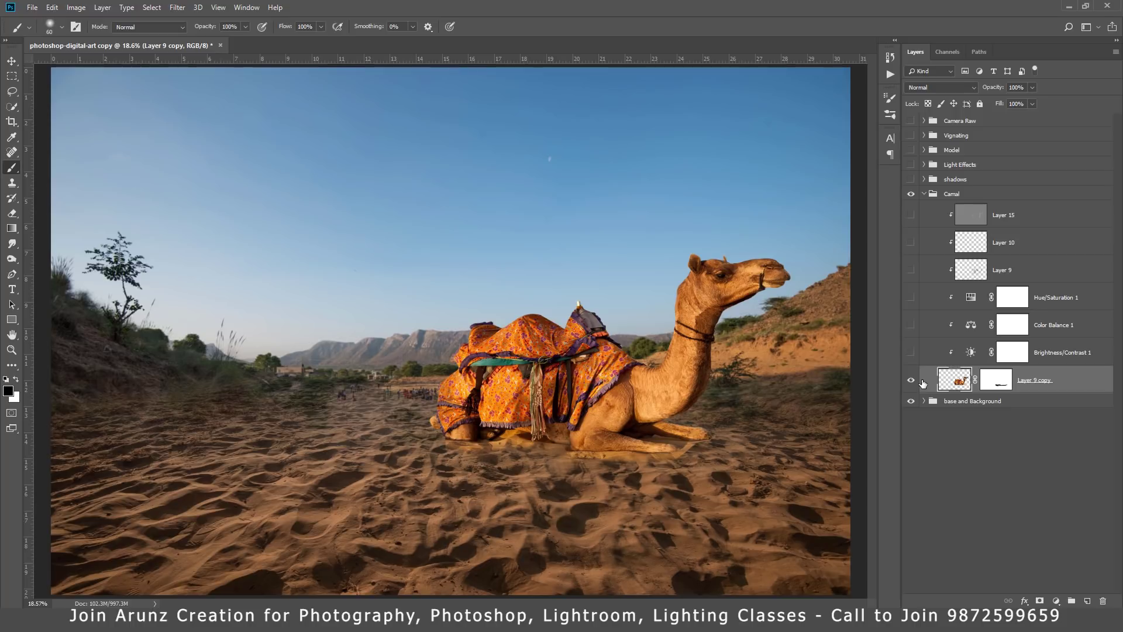
# - Compare the camel with Brightness/Contrast 1 (Brightness -51, Contrast -5), leaving it on
pyautogui.click(1025, 352)
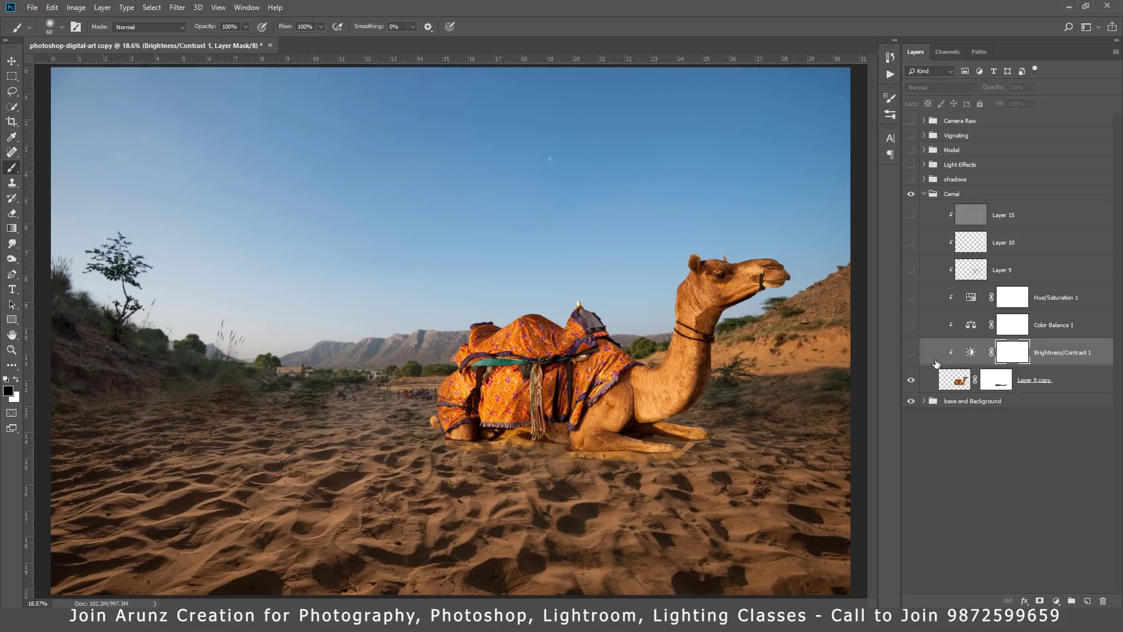
pyautogui.click(911, 353)
pyautogui.click(910, 353)
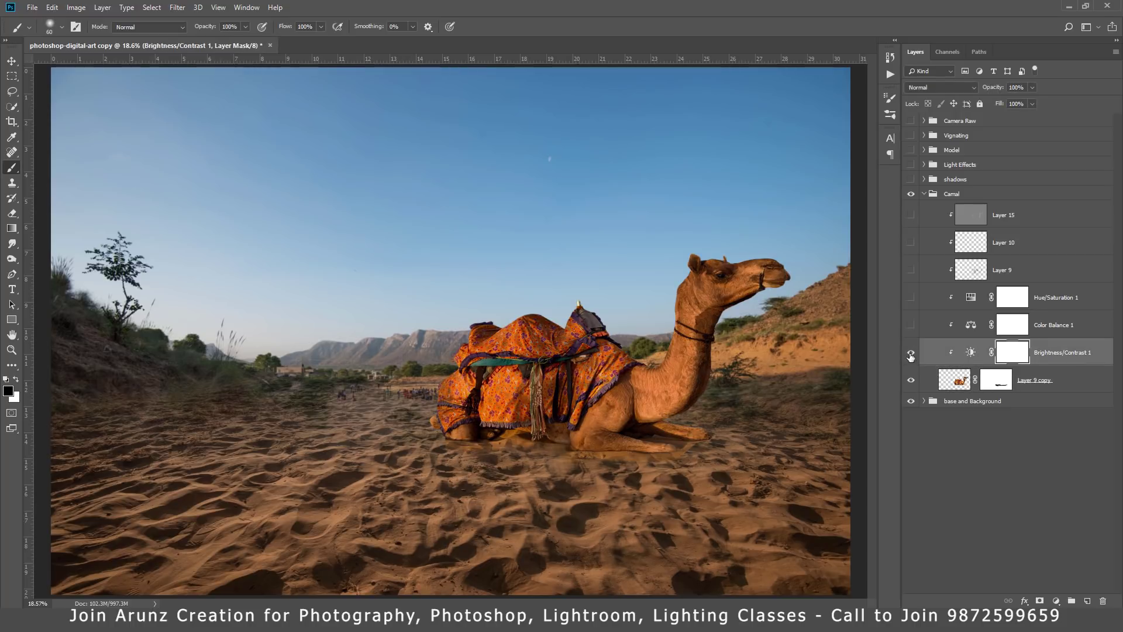
pyautogui.click(911, 353)
pyautogui.click(910, 353)
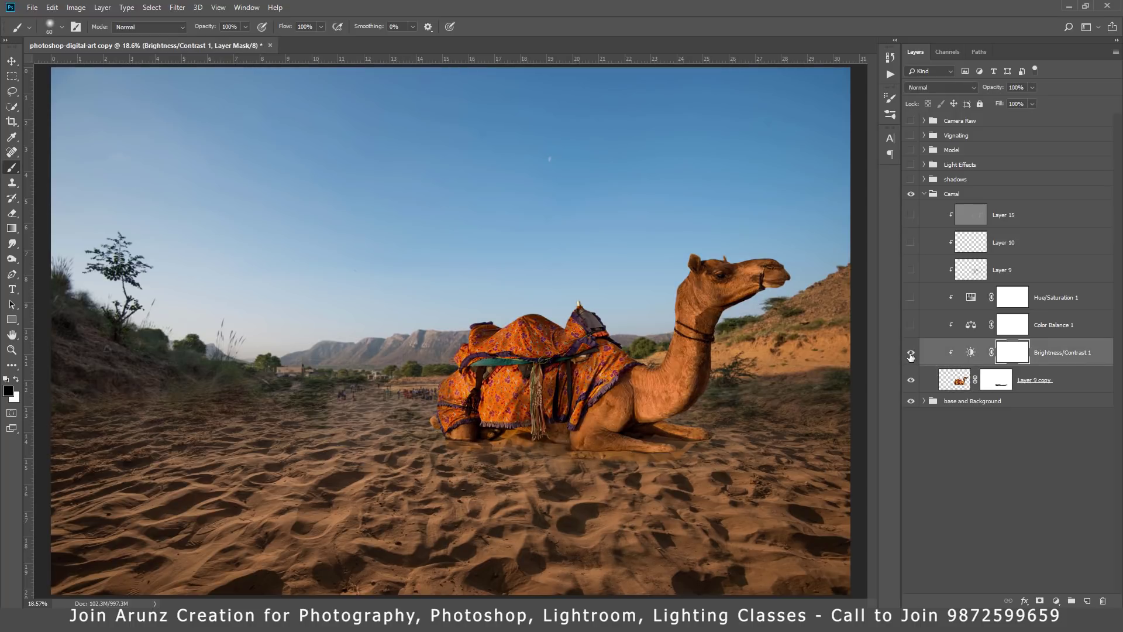
# - Inspect Brightness/Contrast 1's properties, then enable Color Balance 1 (Midtones Blue +10)
pyautogui.doubleClick(969, 353)
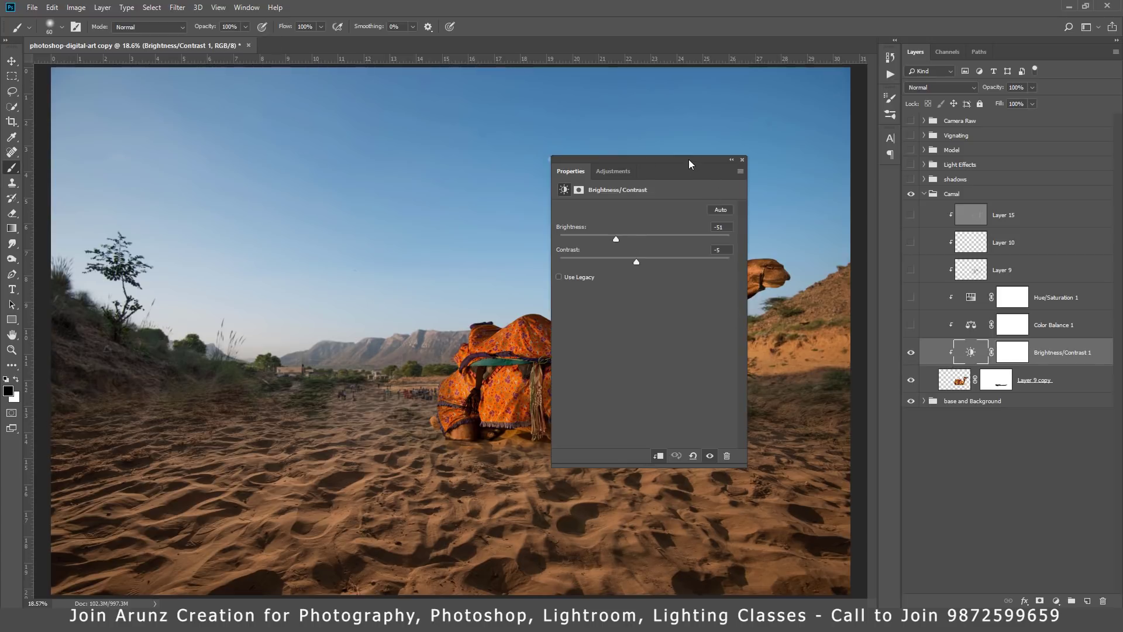
pyautogui.moveTo(689, 164); pyautogui.dragTo(325, 209)
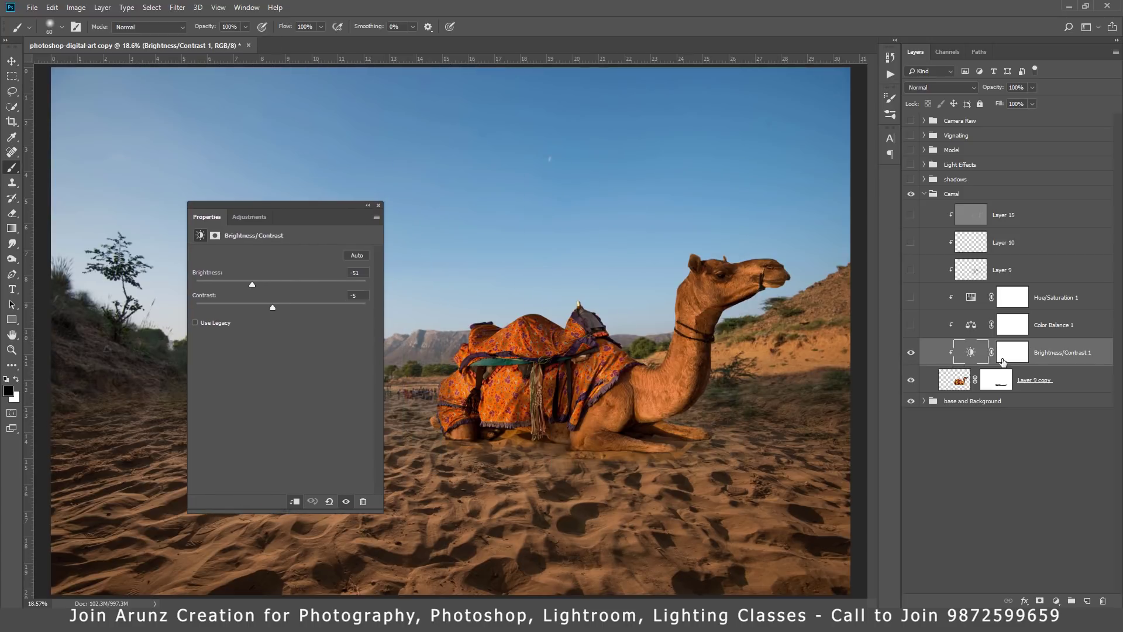
pyautogui.click(972, 327)
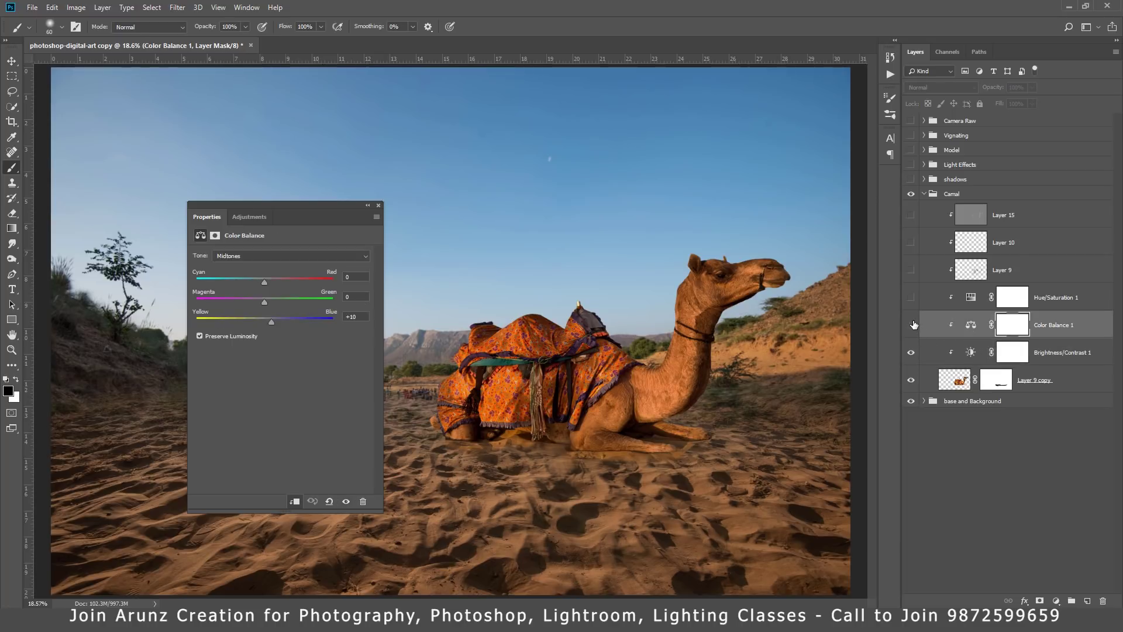
pyautogui.click(971, 325)
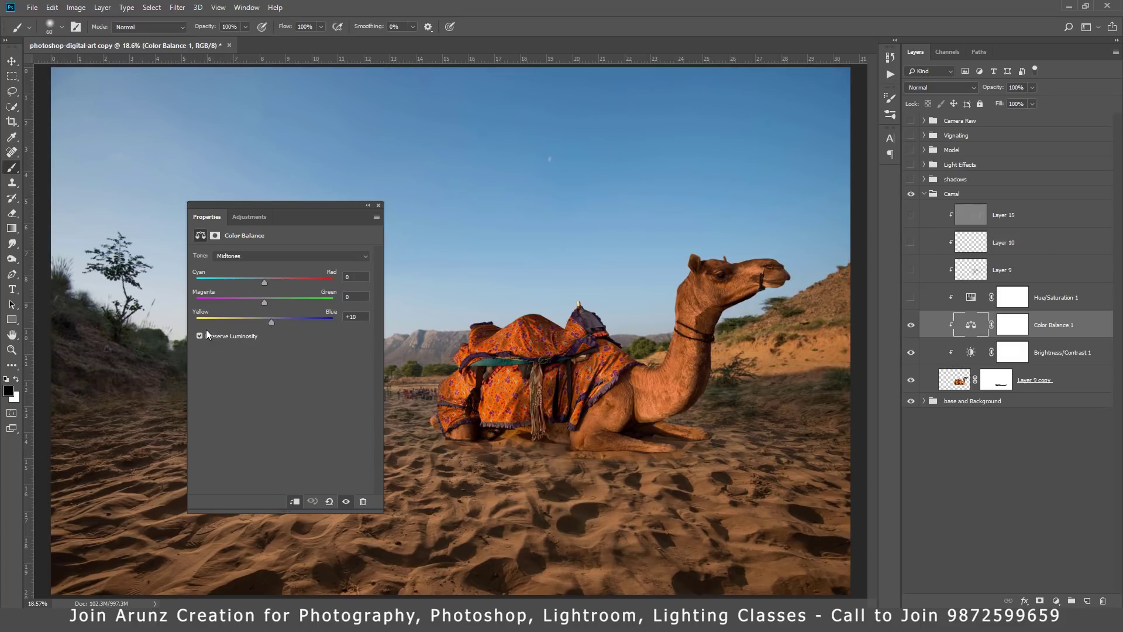
# - Enable Hue/Saturation 1 at Saturation -25 to desaturate the camel
pyautogui.click(968, 299)
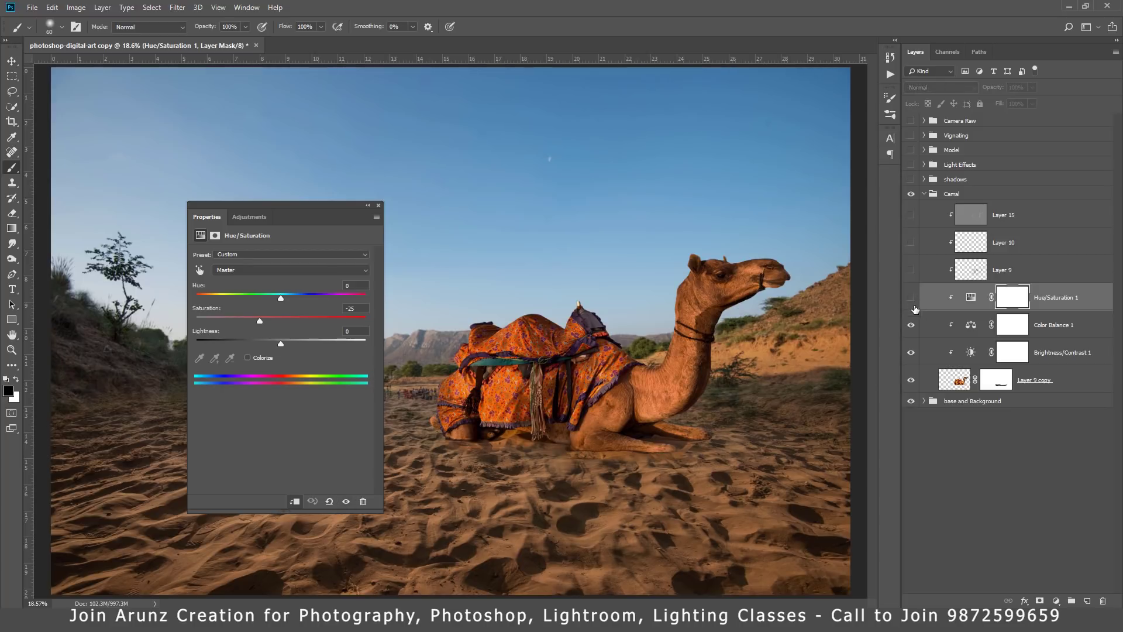
pyautogui.click(911, 298)
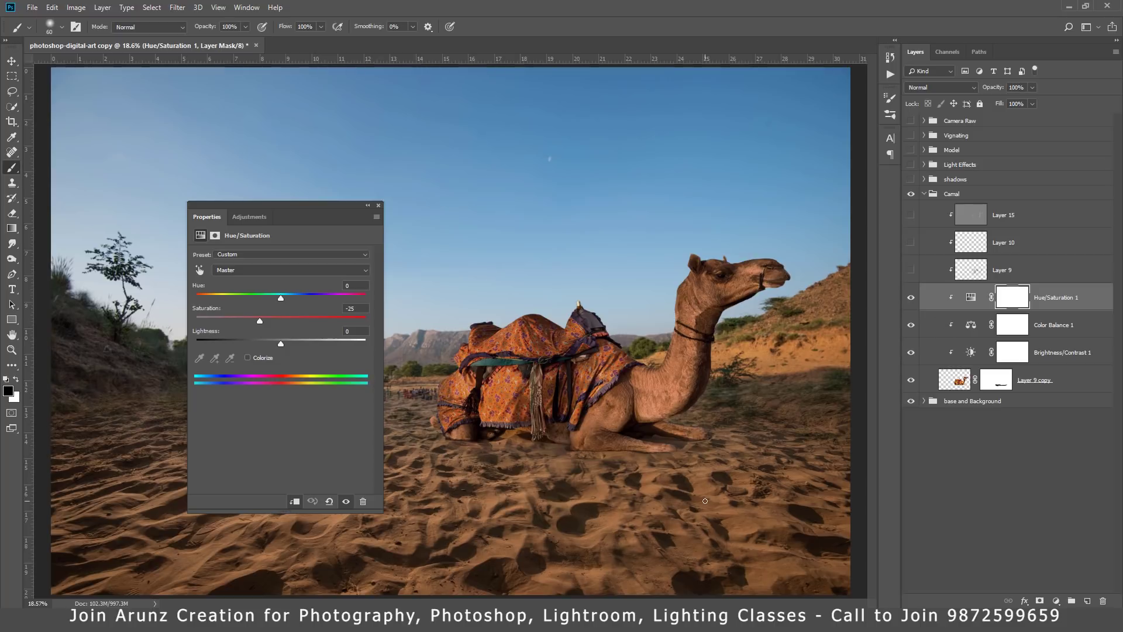
pyautogui.click(1025, 269)
# - Close the settings panel and turn on Layer 9's camel shading, comparing it on and off
pyautogui.click(379, 205)
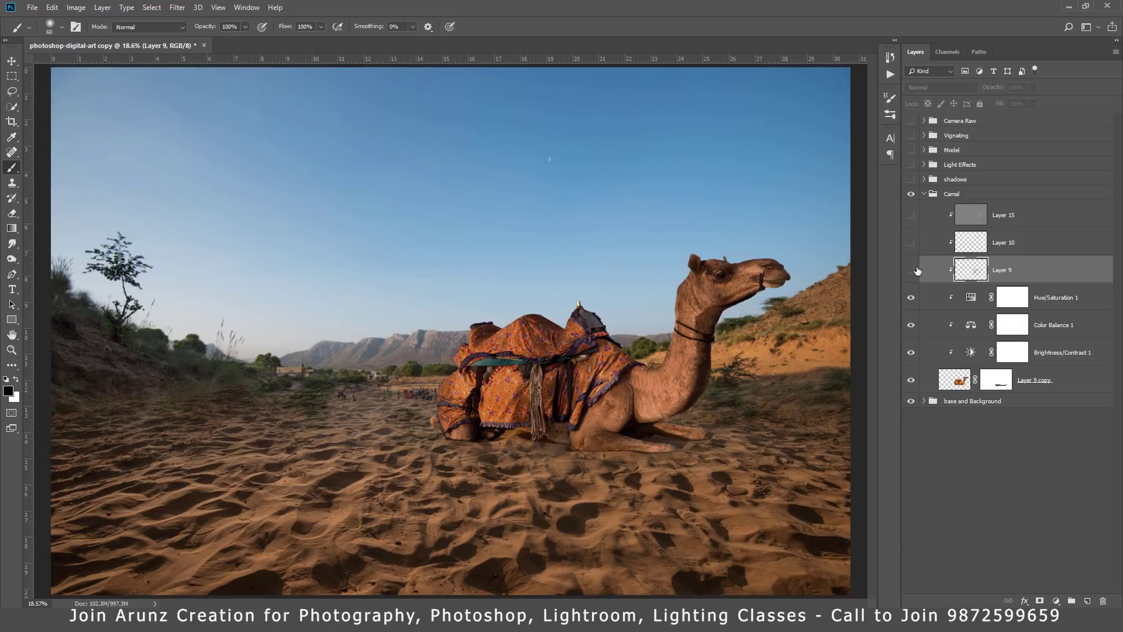
pyautogui.click(910, 270)
pyautogui.click(910, 270)
pyautogui.click(910, 270)
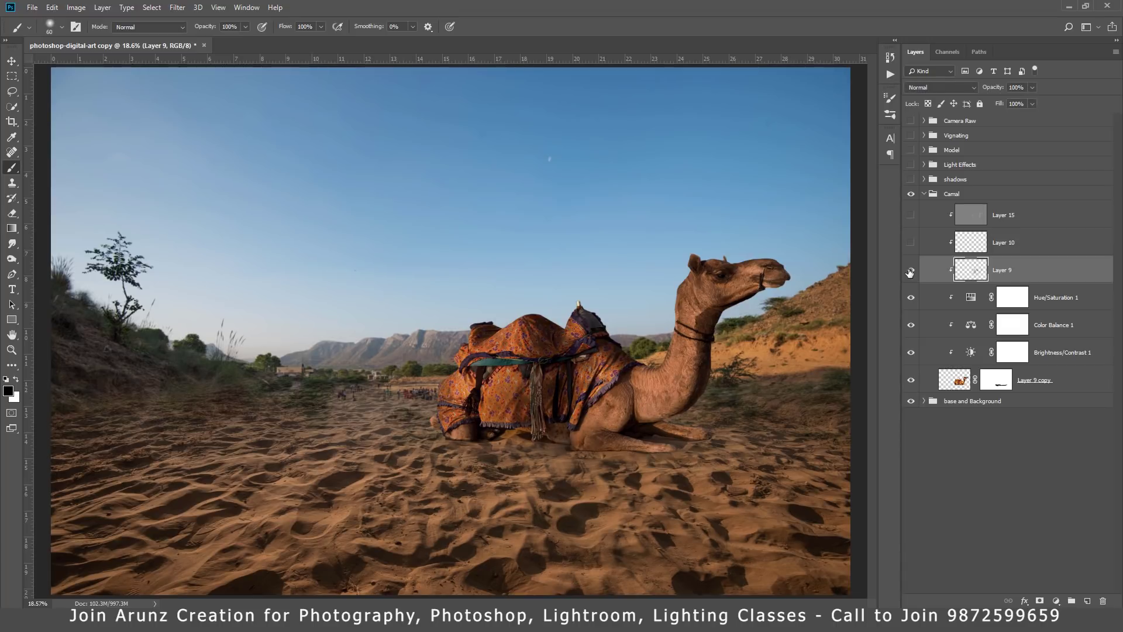
pyautogui.click(910, 270)
pyautogui.click(910, 271)
pyautogui.click(910, 271)
pyautogui.click(910, 270)
# - Turn on Layer 10's Color Dodge highlights on the camel after a before/after check
pyautogui.click(968, 244)
pyautogui.click(911, 242)
pyautogui.click(911, 242)
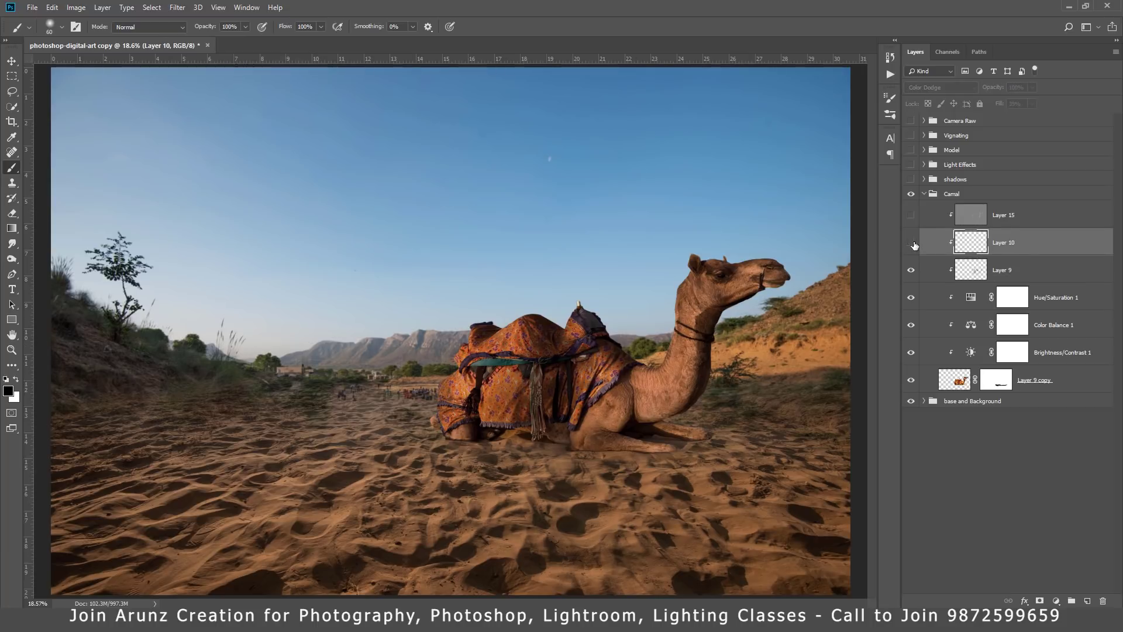
pyautogui.click(912, 242)
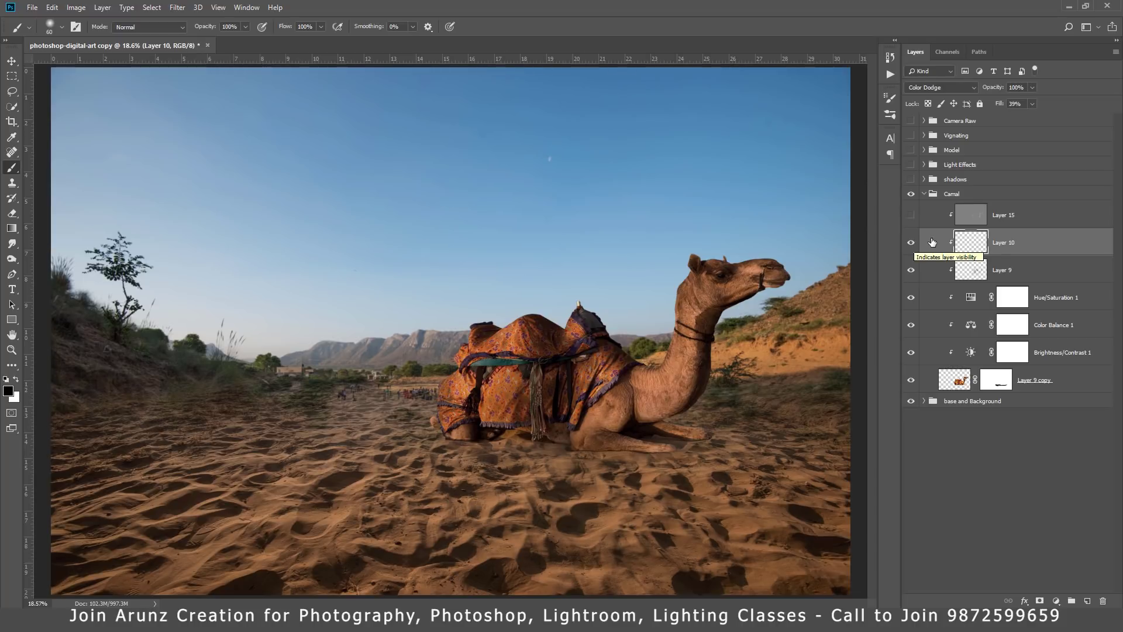
# - Turn on Layer 15's brightening, then compare the camel with all grading layers hidden and restored
pyautogui.click(911, 214)
pyautogui.click(910, 214)
pyautogui.click(910, 214)
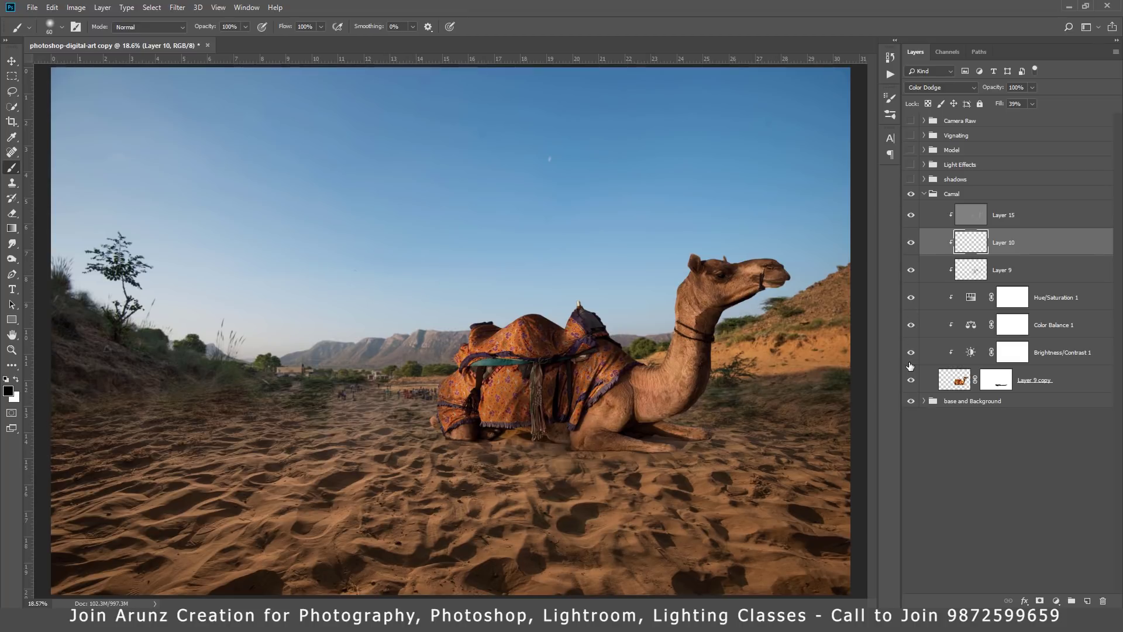
pyautogui.moveTo(911, 352); pyautogui.dragTo(907, 224)
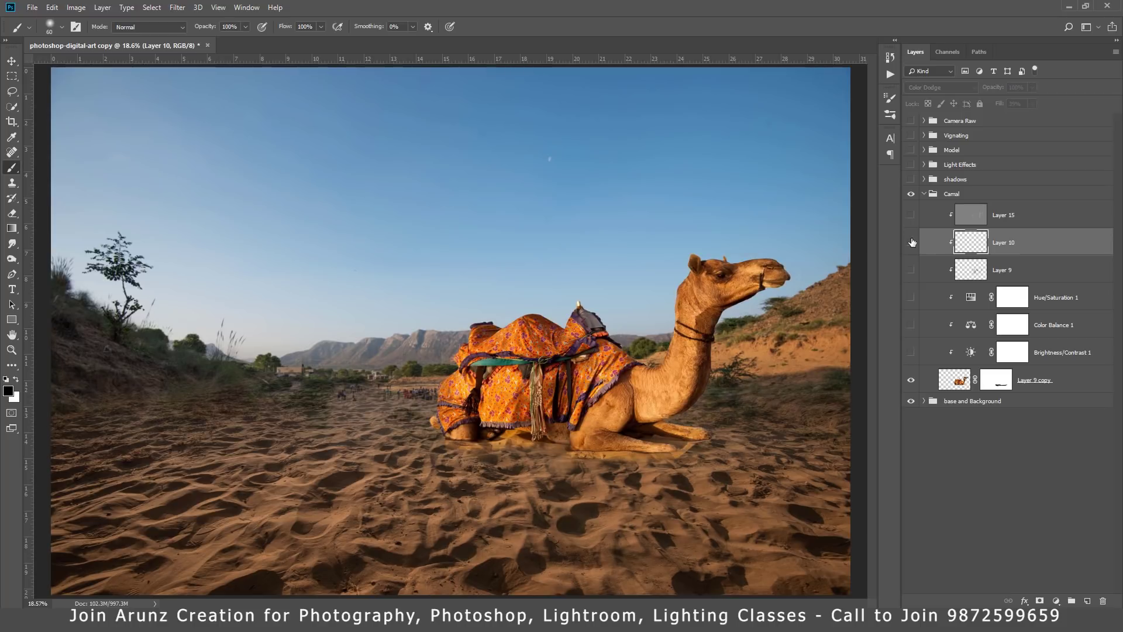
pyautogui.moveTo(912, 355); pyautogui.dragTo(911, 218)
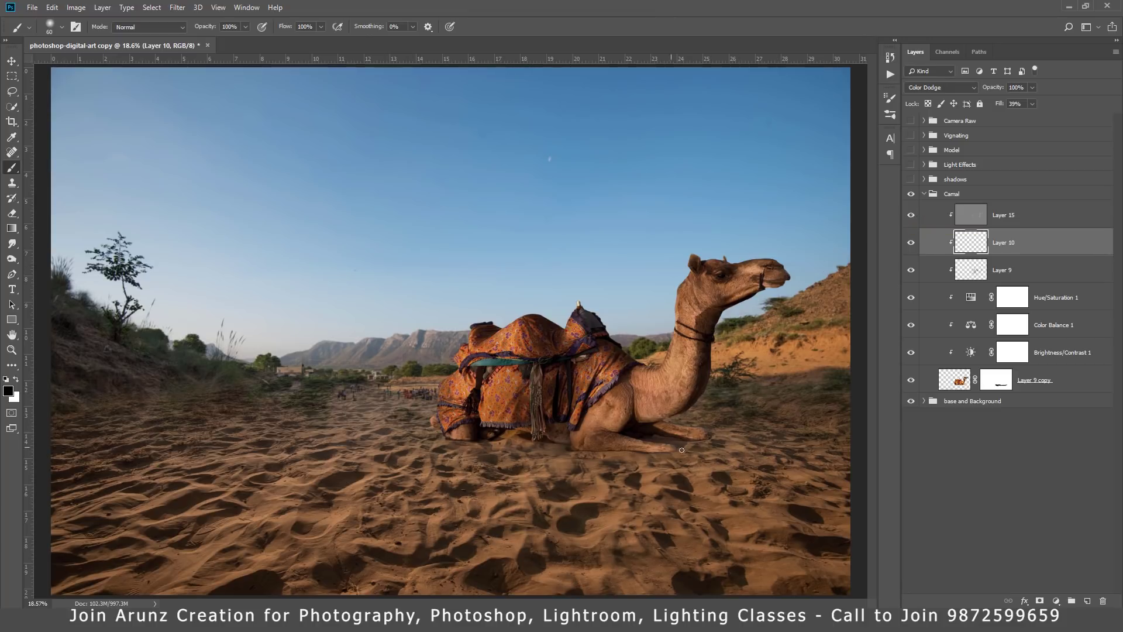
# - Collapse the Camal group, then show and expand the Model group
pyautogui.click(924, 193)
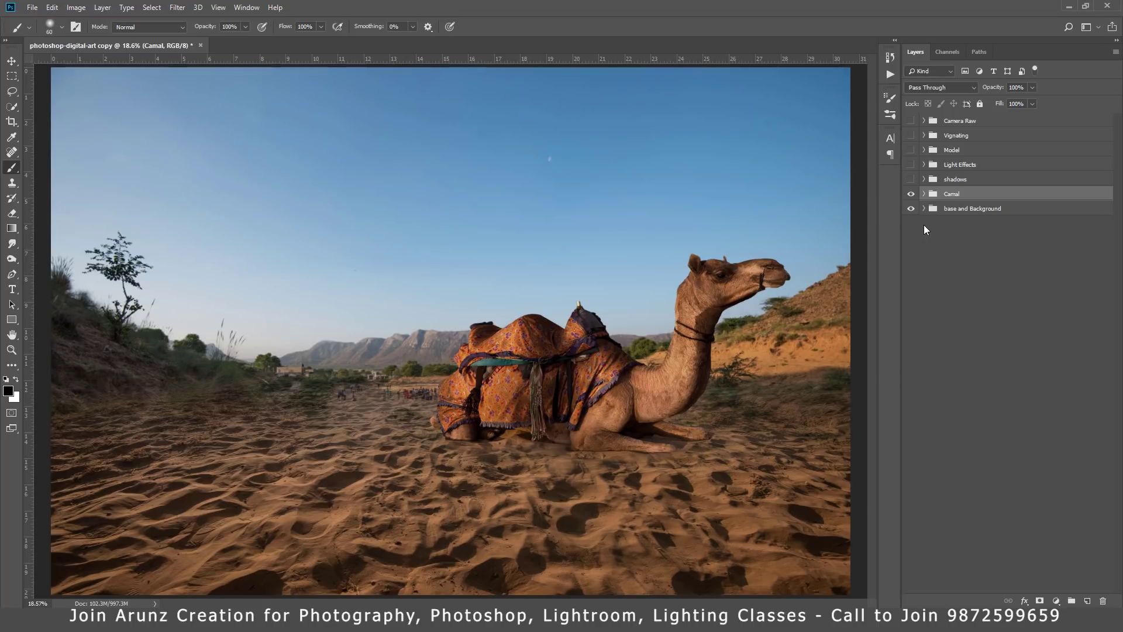
pyautogui.click(911, 150)
pyautogui.click(954, 150)
pyautogui.click(924, 149)
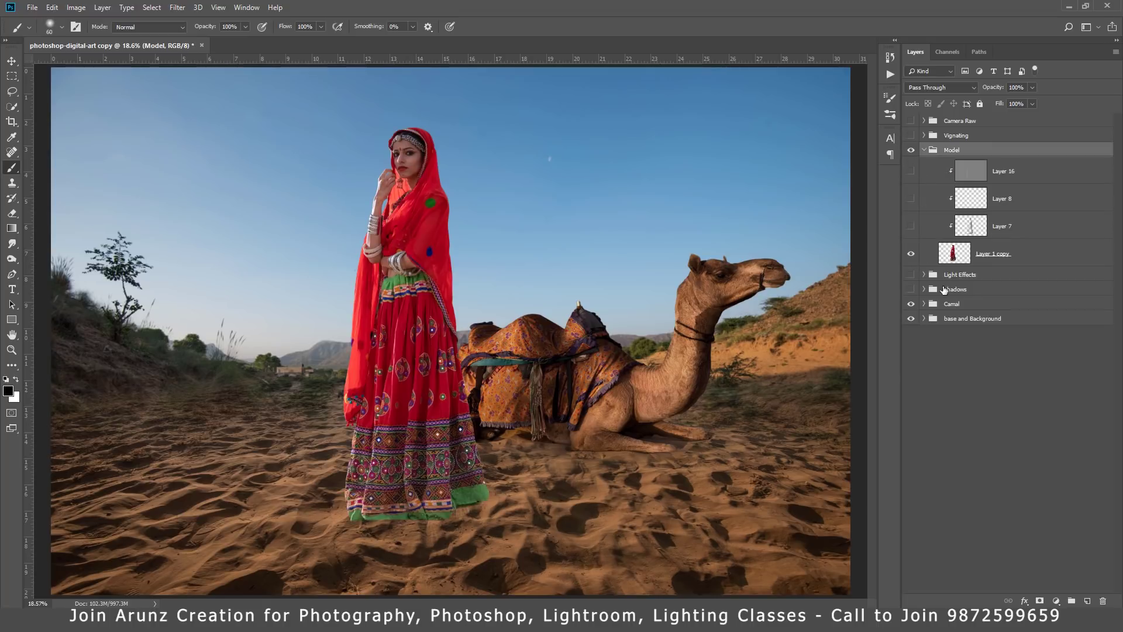
pyautogui.click(954, 254)
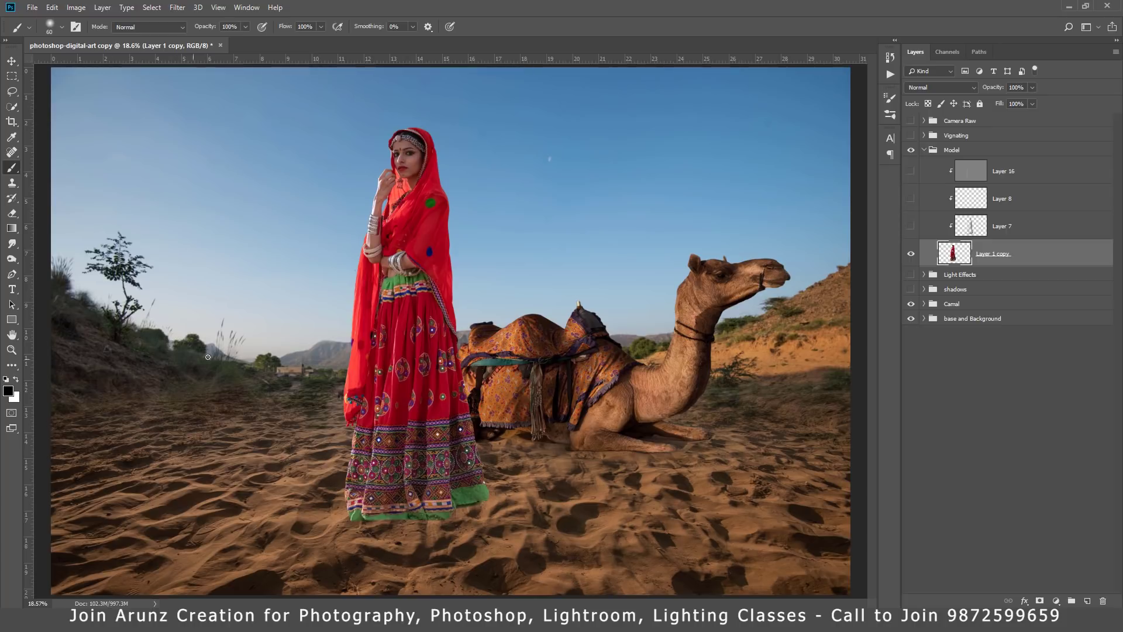
# - Turn on Layer 7's shading over the woman, comparing before and after
pyautogui.click(980, 230)
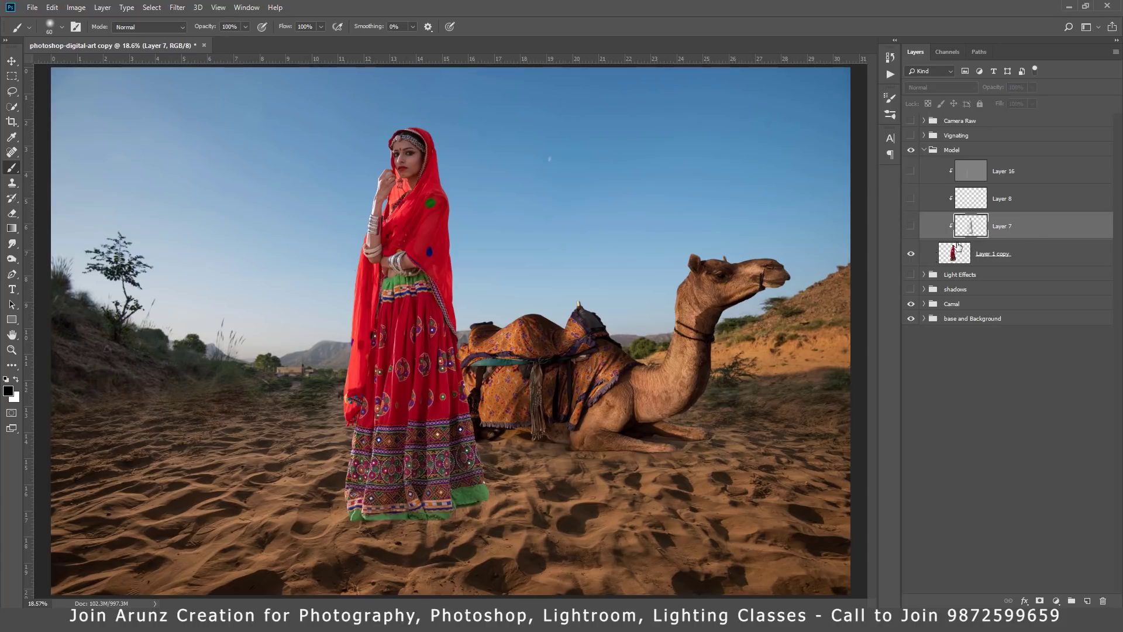
pyautogui.click(911, 227)
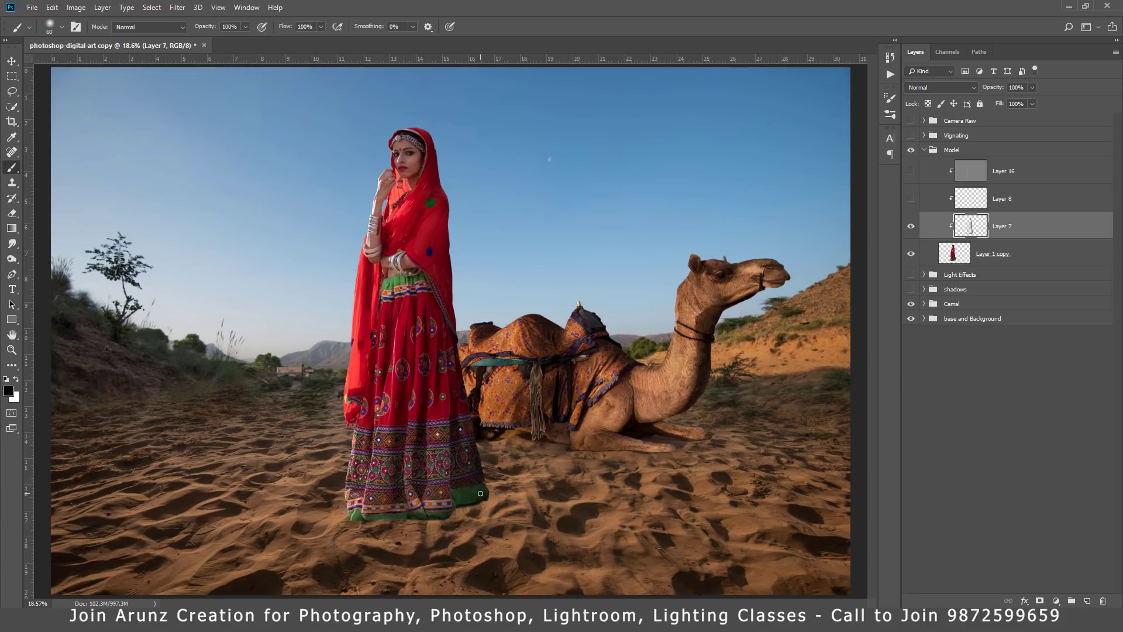
pyautogui.click(911, 226)
pyautogui.click(911, 227)
pyautogui.click(911, 227)
pyautogui.click(912, 226)
pyautogui.click(911, 226)
pyautogui.click(911, 226)
# - Turn on Layer 8's Color Dodge glow on the red skirt
pyautogui.click(928, 199)
pyautogui.click(910, 200)
pyautogui.click(909, 201)
pyautogui.click(910, 199)
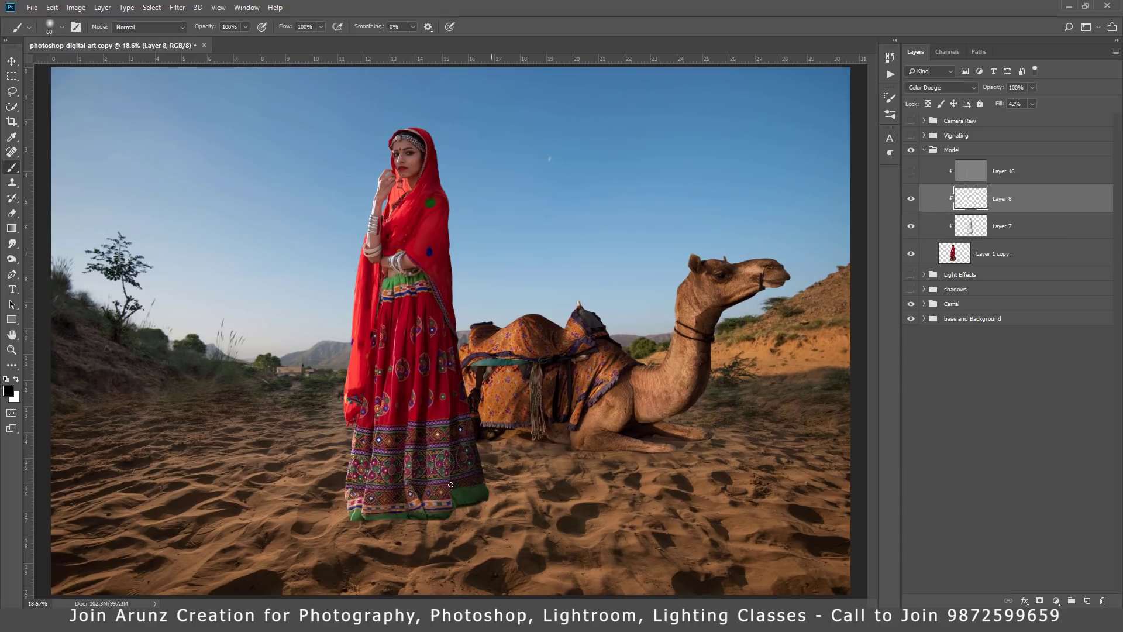
# - Turn on Layer 16's Overlay effect and collapse the Model group
pyautogui.click(968, 176)
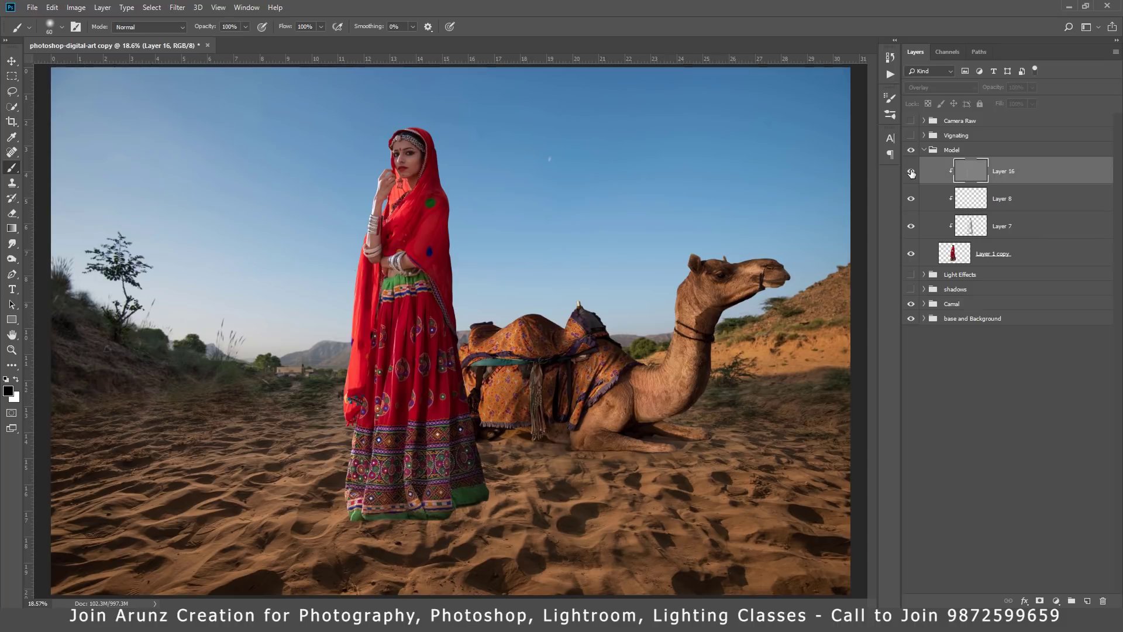
pyautogui.click(911, 171)
pyautogui.click(911, 171)
pyautogui.click(912, 171)
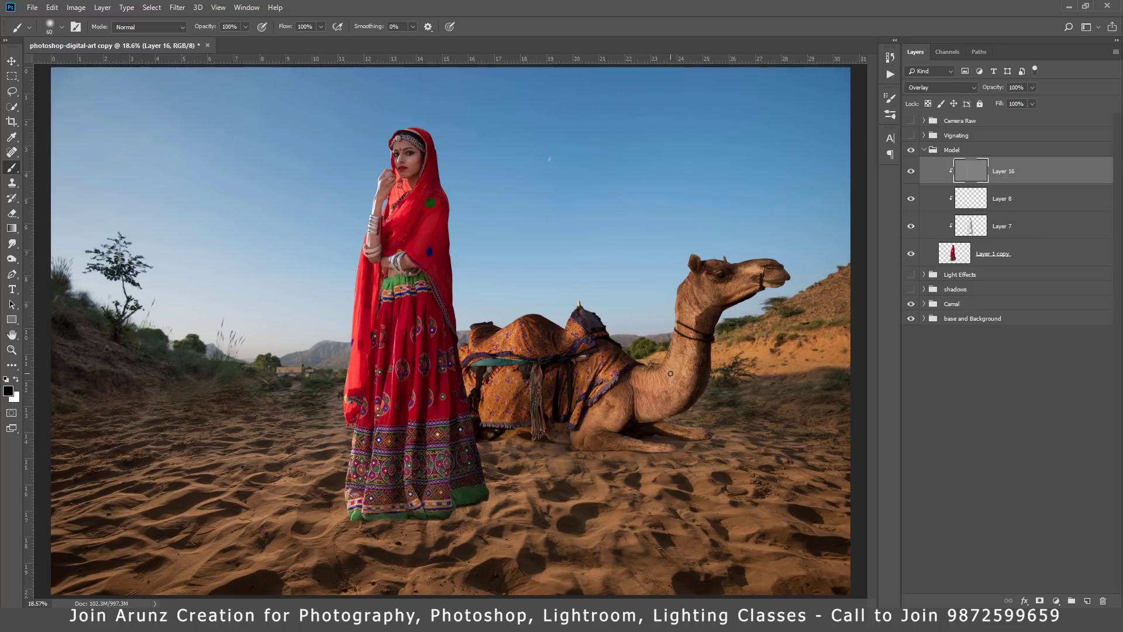
pyautogui.click(924, 150)
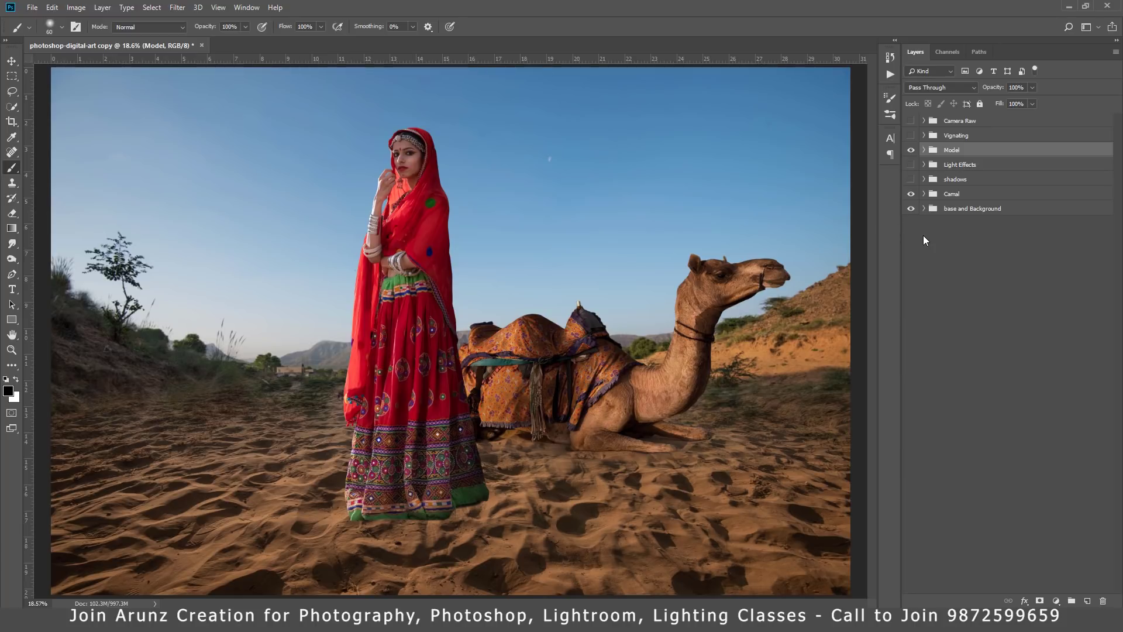
# - Expand and enable the shadows group, checking Layers 17, 5 and 6 off and back on
pyautogui.click(924, 180)
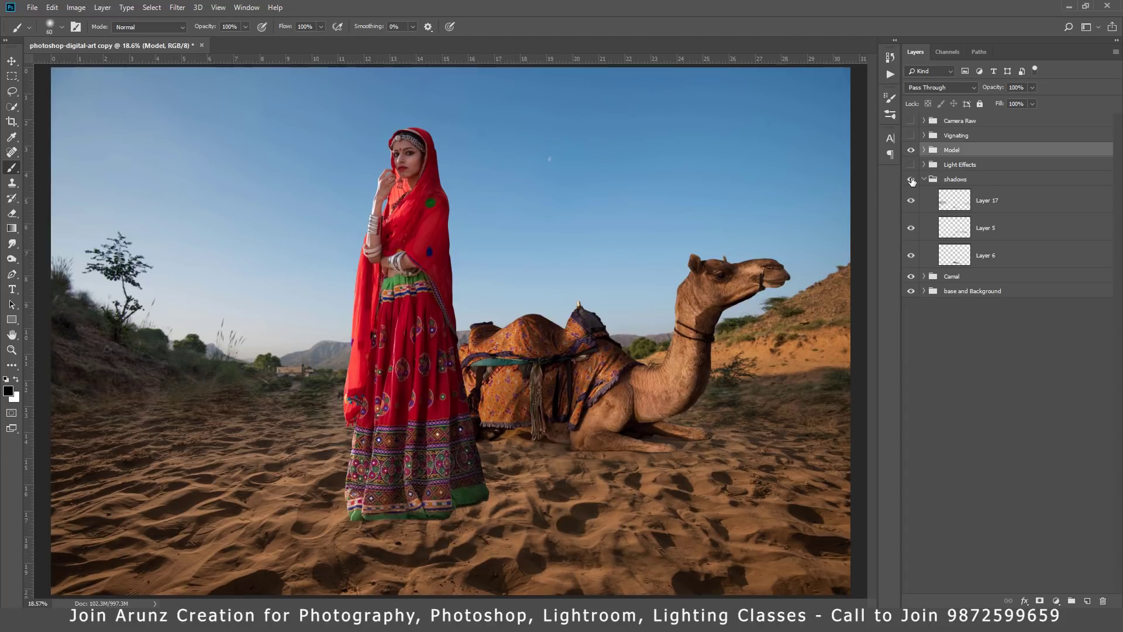
pyautogui.click(911, 181)
pyautogui.click(911, 200)
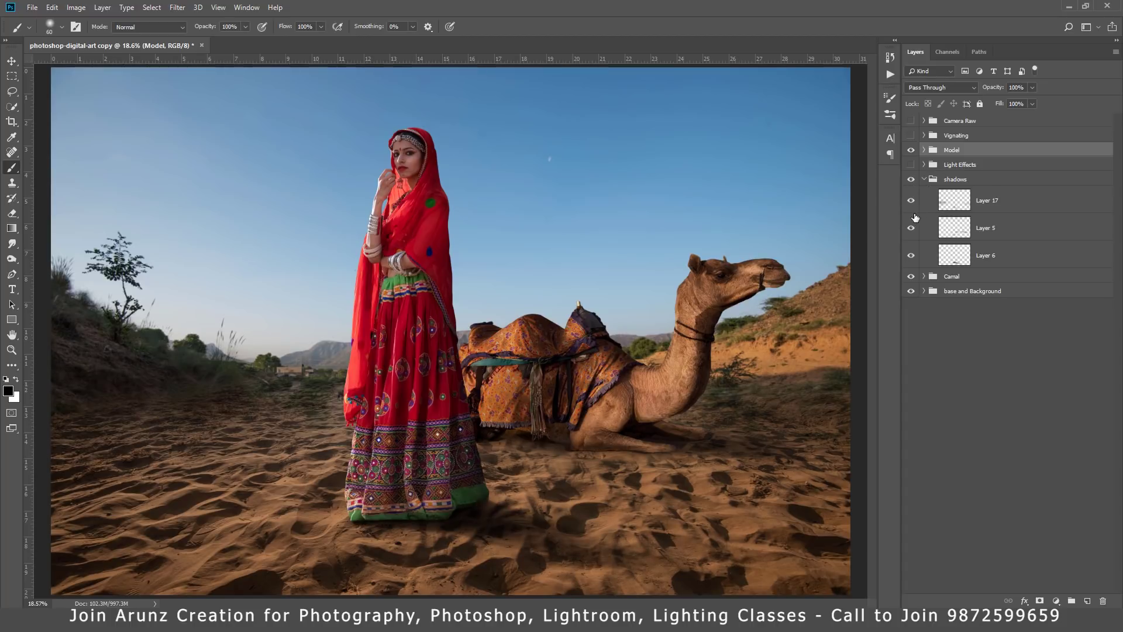
pyautogui.click(910, 227)
pyautogui.click(911, 255)
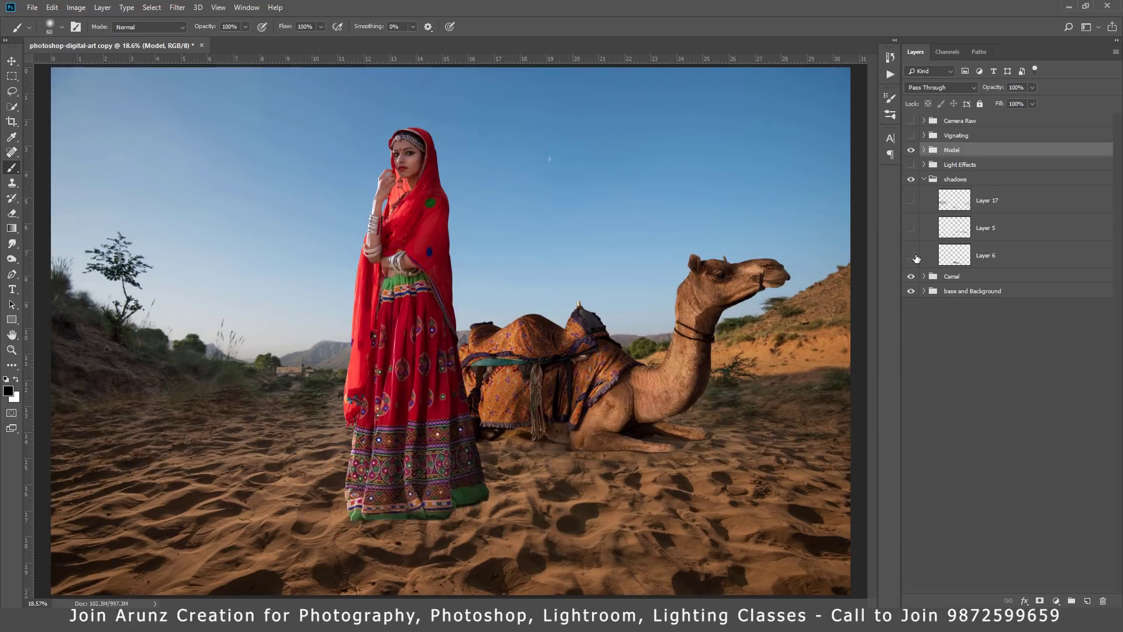
pyautogui.click(910, 255)
pyautogui.click(911, 228)
pyautogui.click(910, 200)
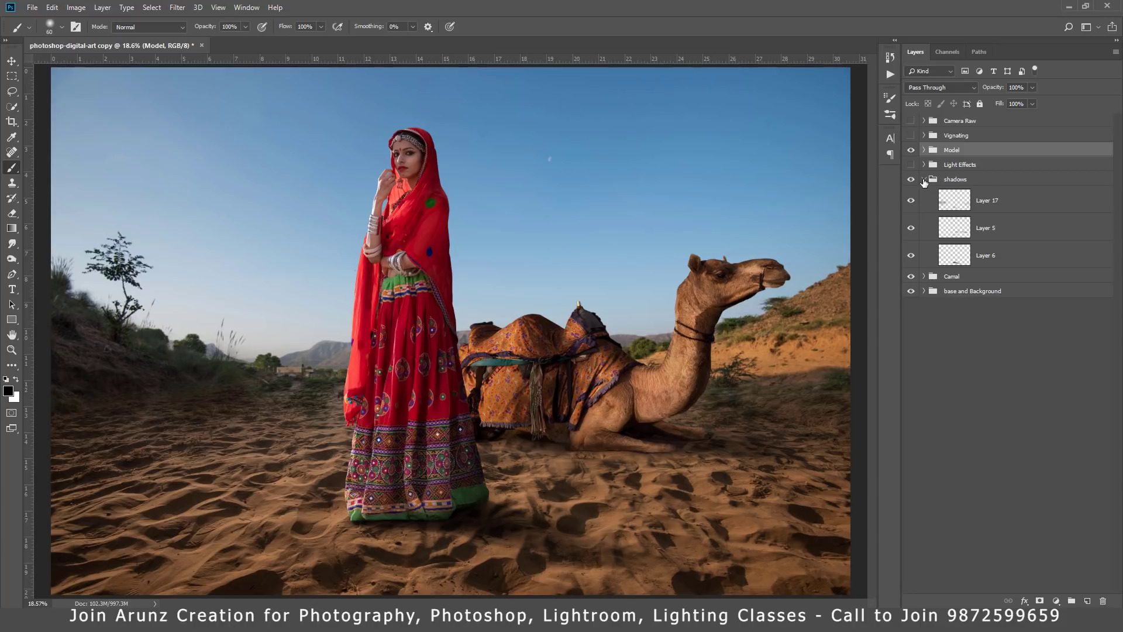
# - Collapse shadows and turn on the Light Effects glow, checking Layer 13's blending
pyautogui.click(925, 179)
pyautogui.click(917, 166)
pyautogui.click(910, 166)
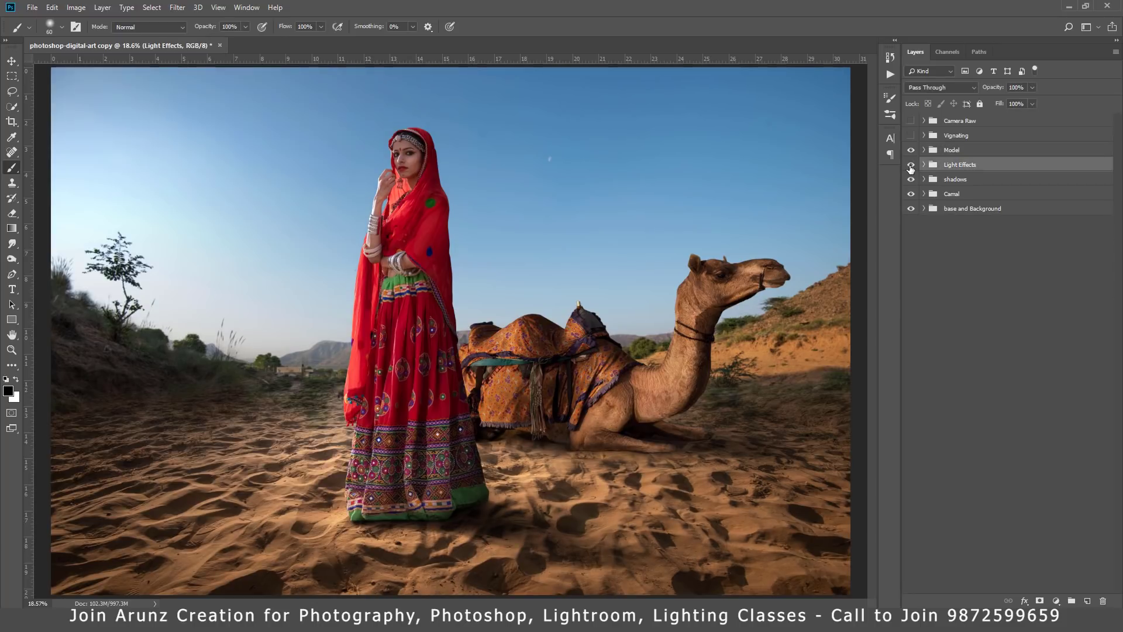
pyautogui.click(924, 165)
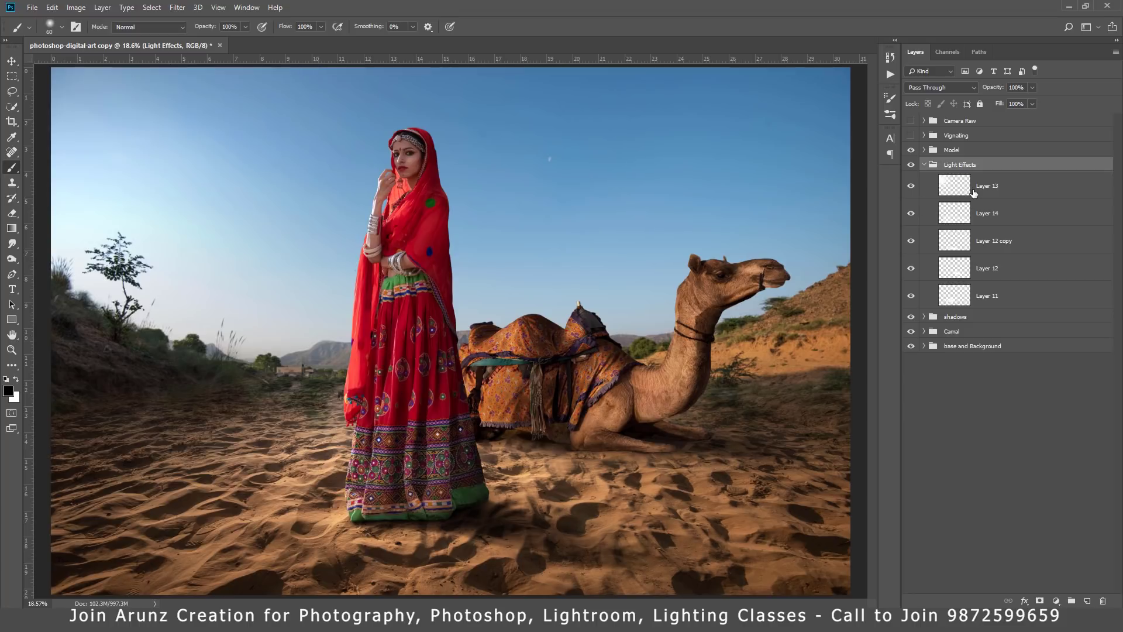
pyautogui.click(974, 193)
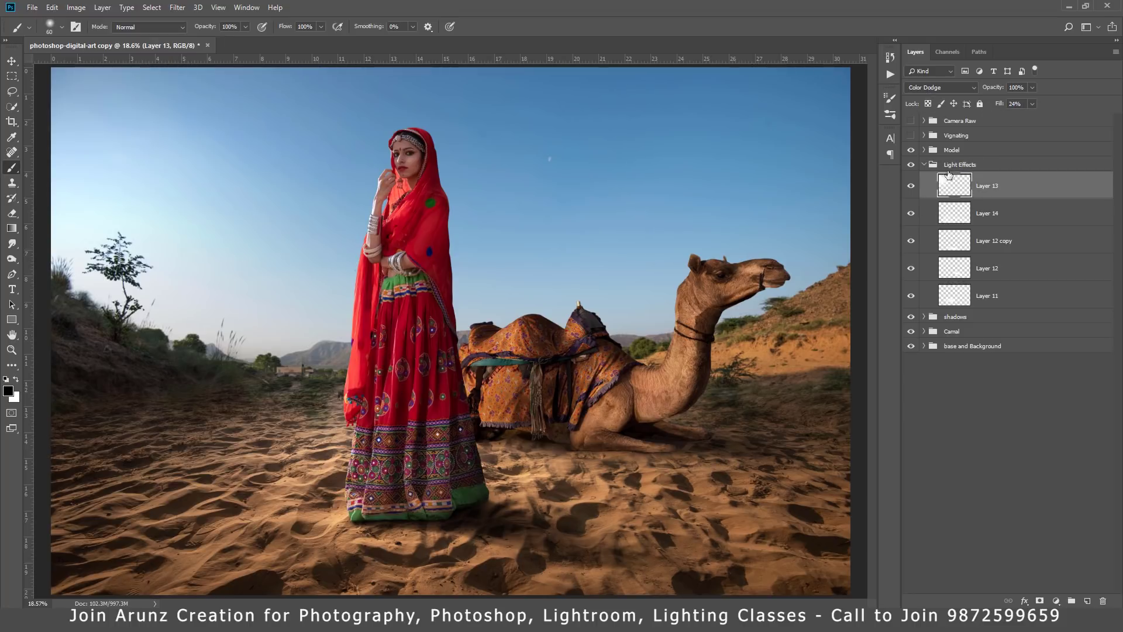
pyautogui.click(924, 165)
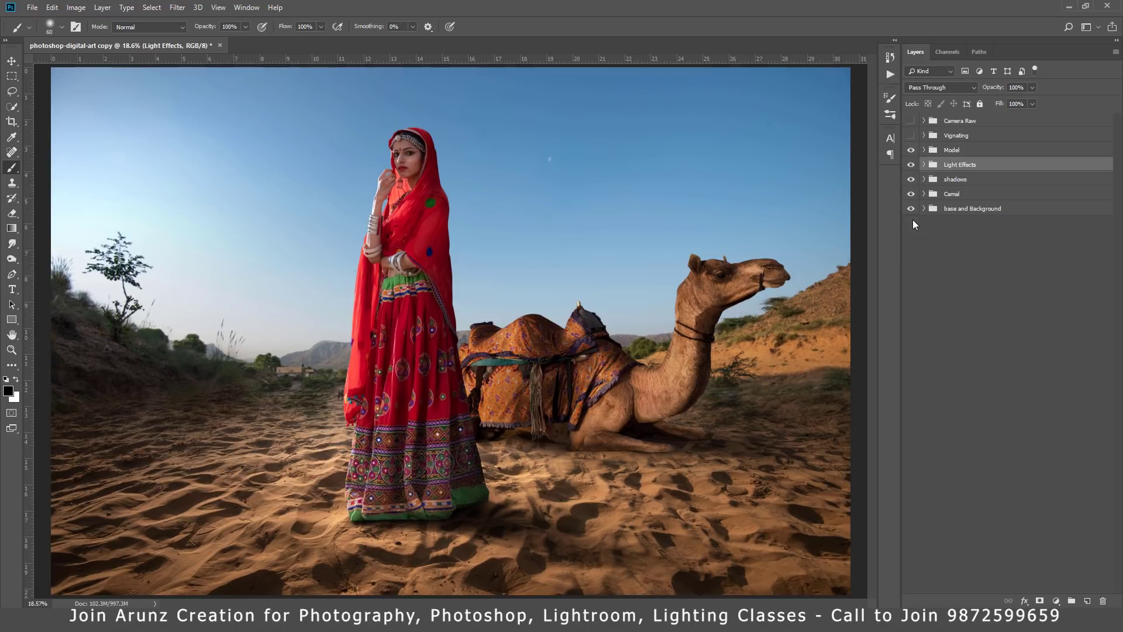
# - Turn on the Vignating vignette and Camera Raw colour grade, selecting the camera raw layer
pyautogui.click(911, 135)
pyautogui.click(957, 135)
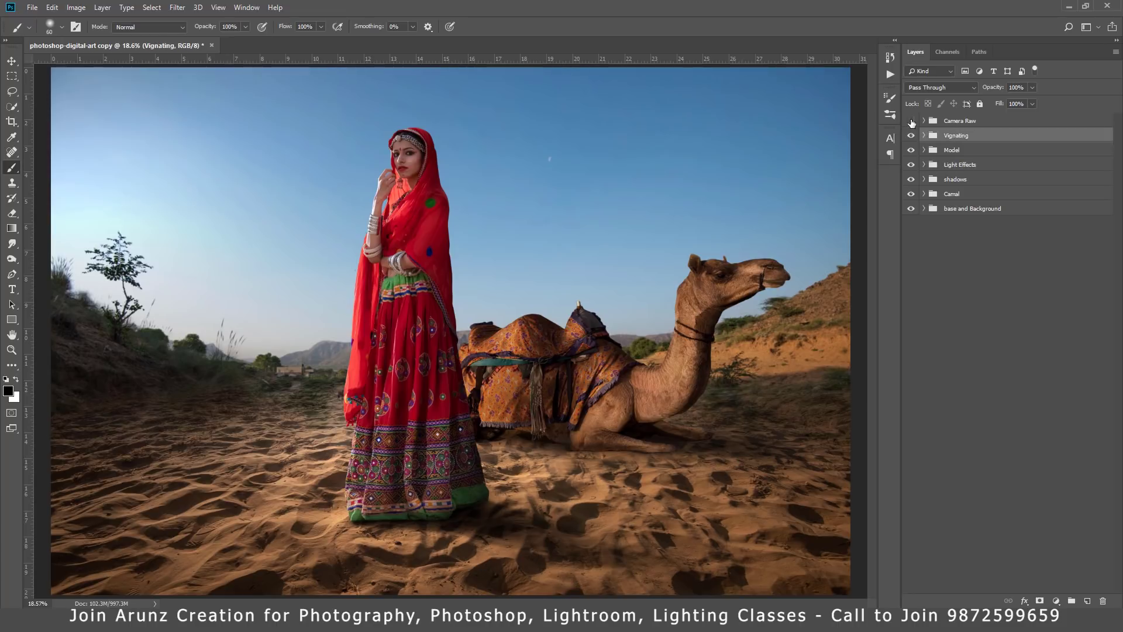
pyautogui.click(911, 121)
pyautogui.click(924, 120)
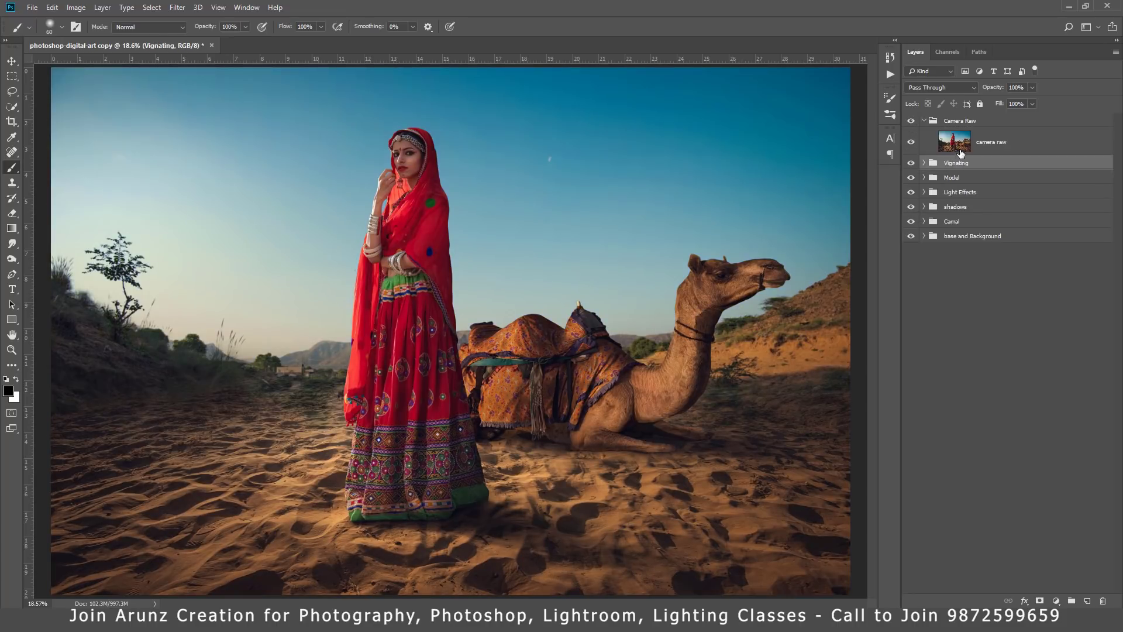
pyautogui.click(985, 145)
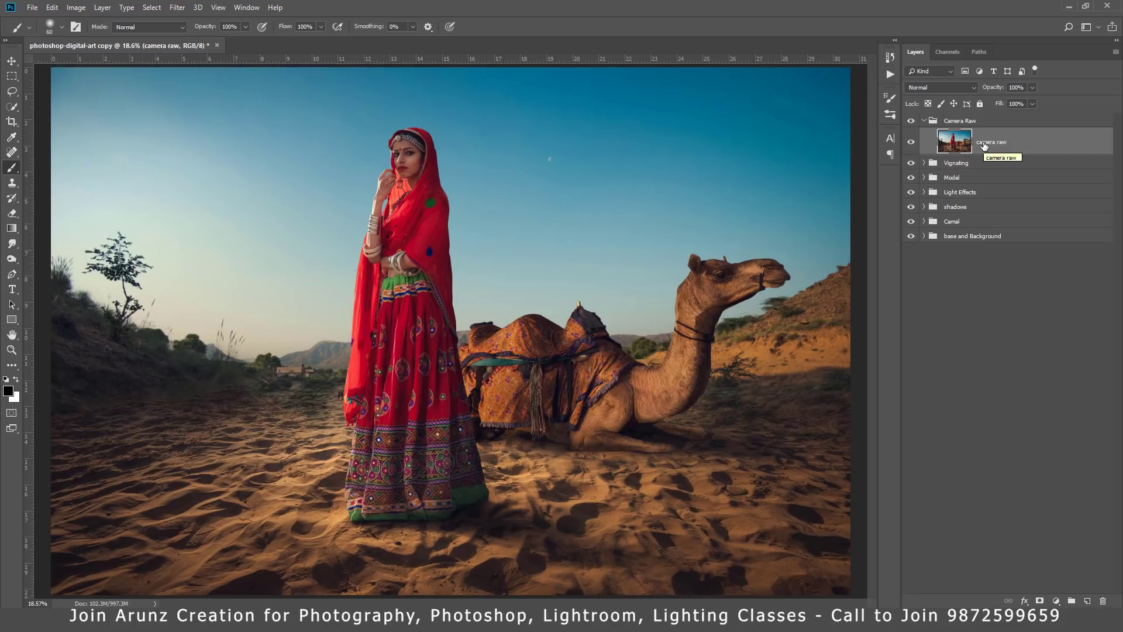